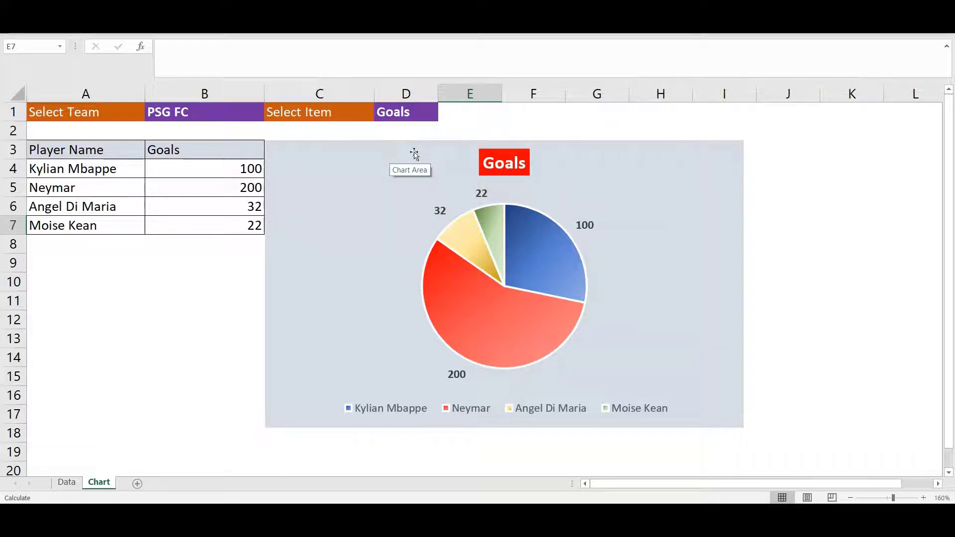
- Switch the team in B1 of the Chart sheet to Manchester United and after that to FC Barcelona
left_click(423, 109)
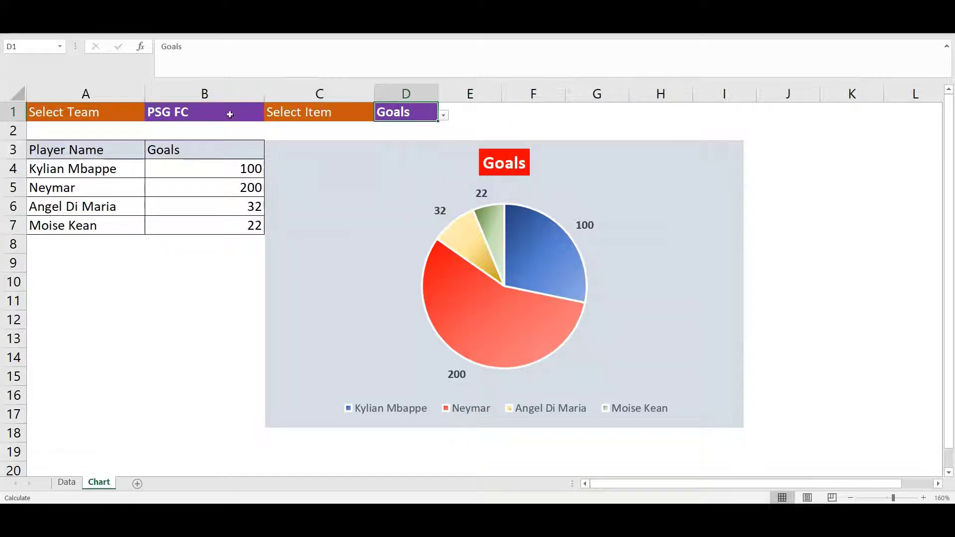
left_click(226, 112)
left_click(269, 115)
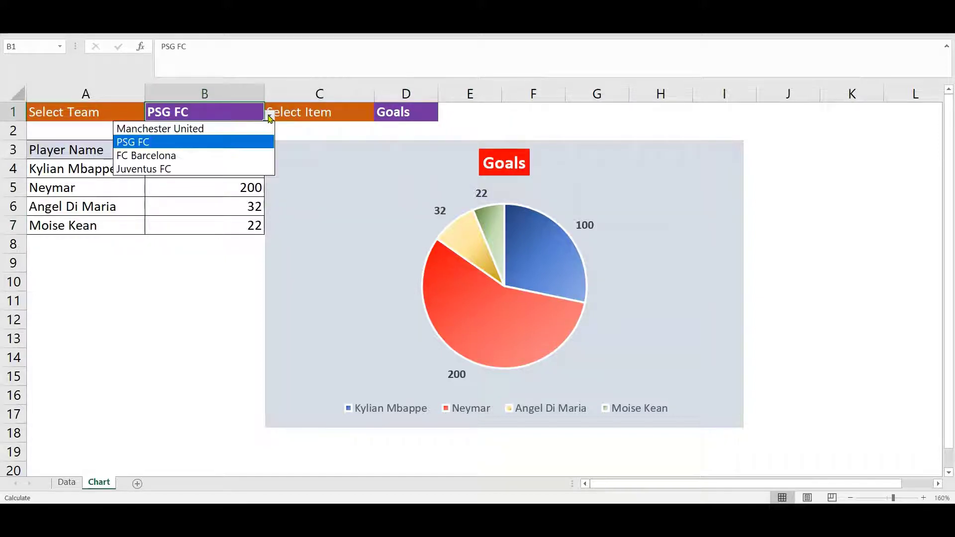
left_click(238, 129)
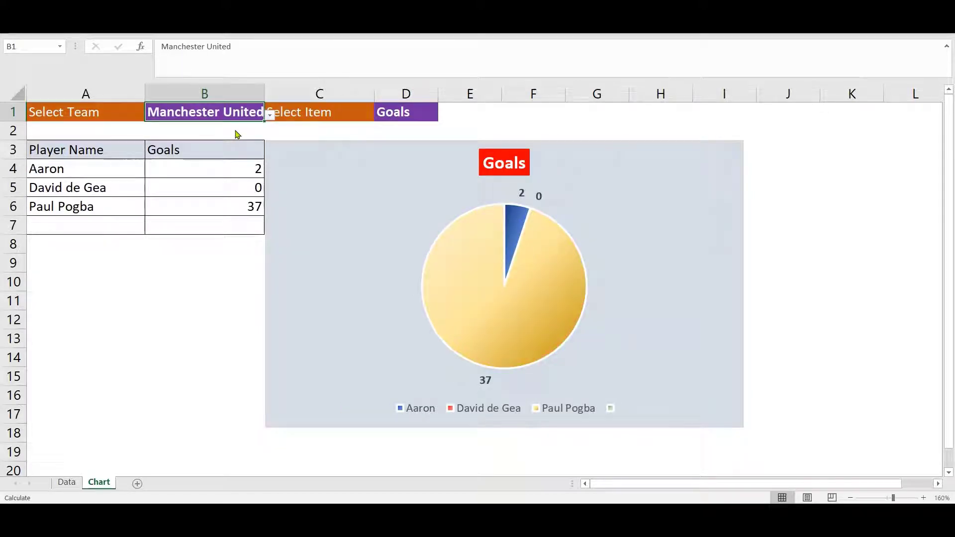
left_click(269, 115)
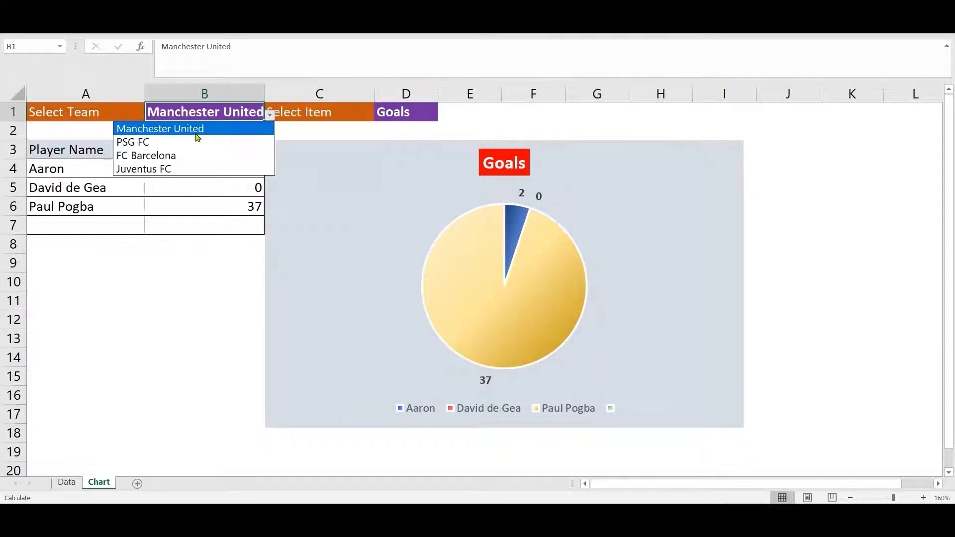
left_click(182, 156)
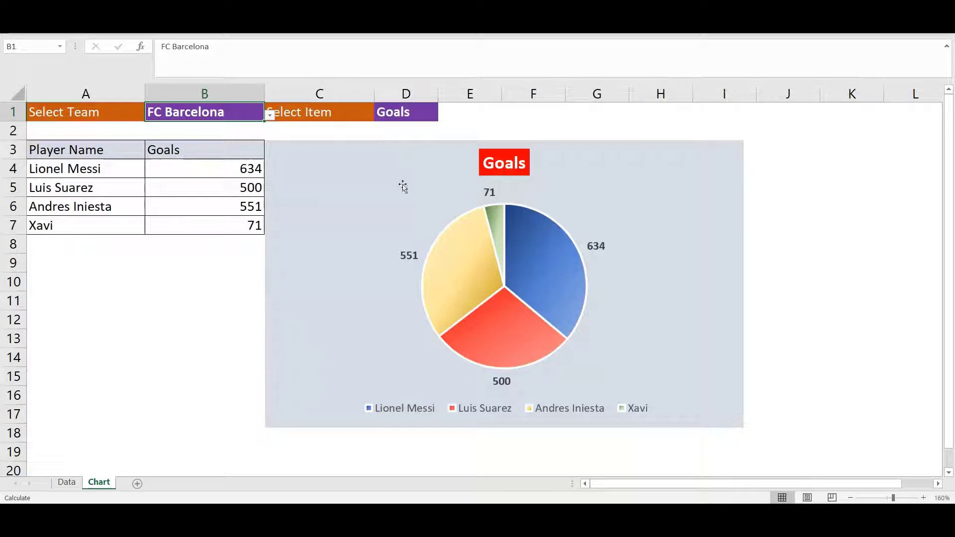
- Choose the first option from the Select Item list in D1 for the pie chart
left_click(418, 118)
left_click(442, 116)
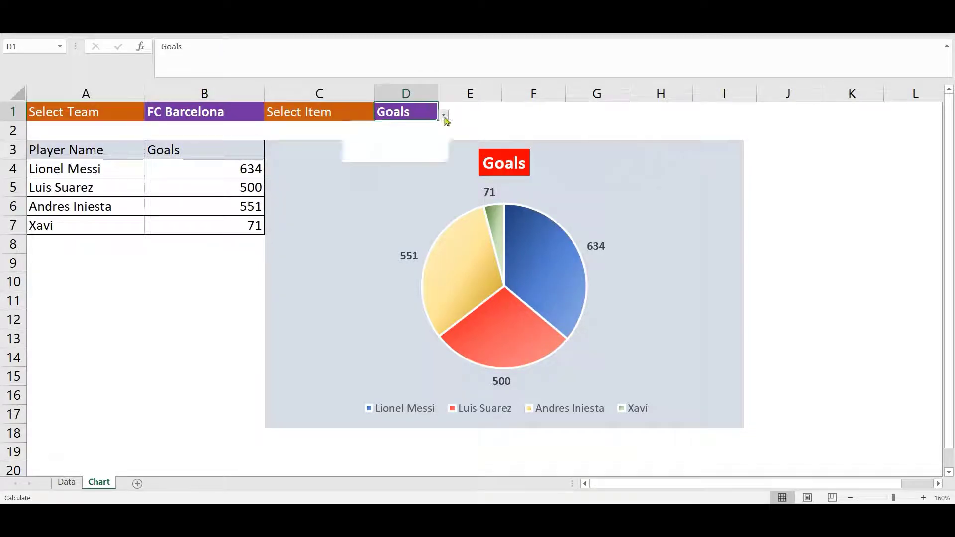
left_click(401, 129)
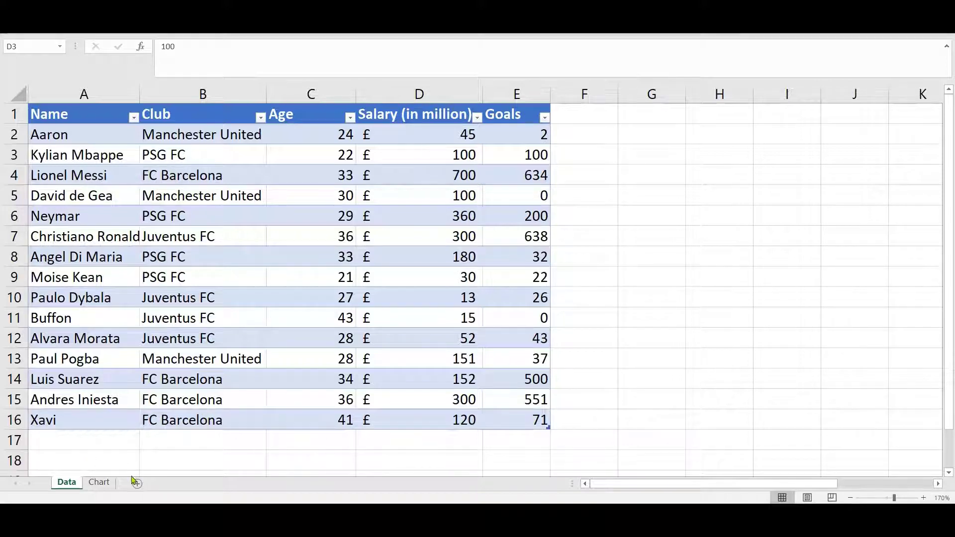
- Add a new worksheet after the Data sheet and name it Dynamic Chart
left_click(267, 279)
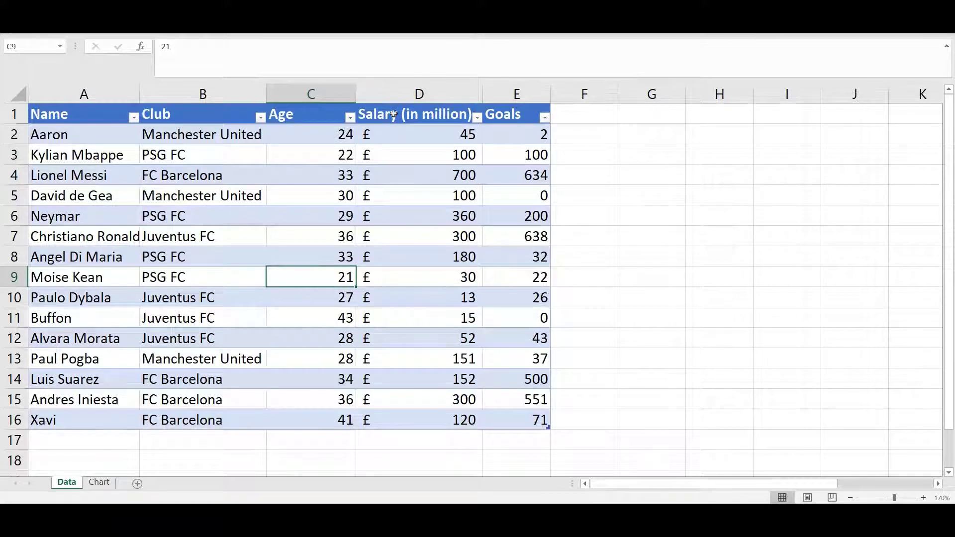
left_click(138, 485)
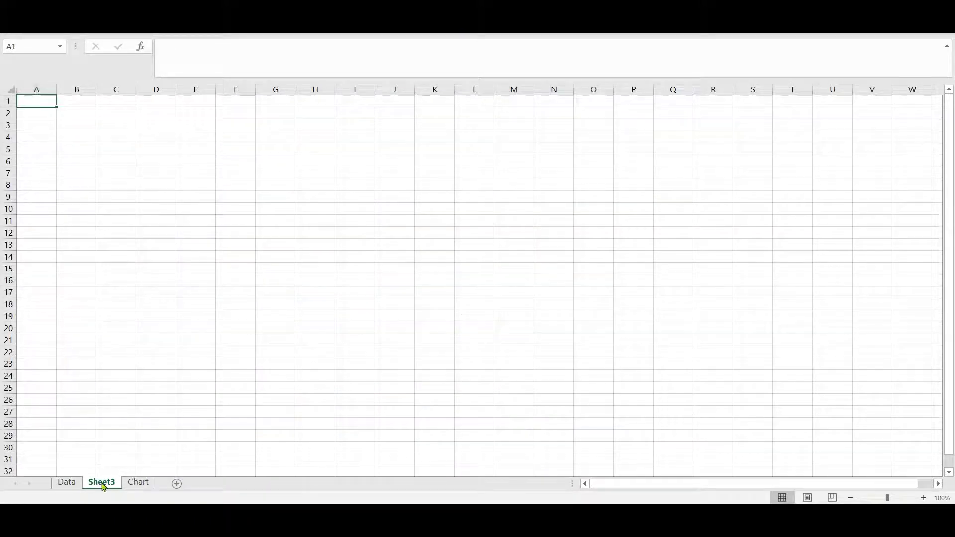
type("C")
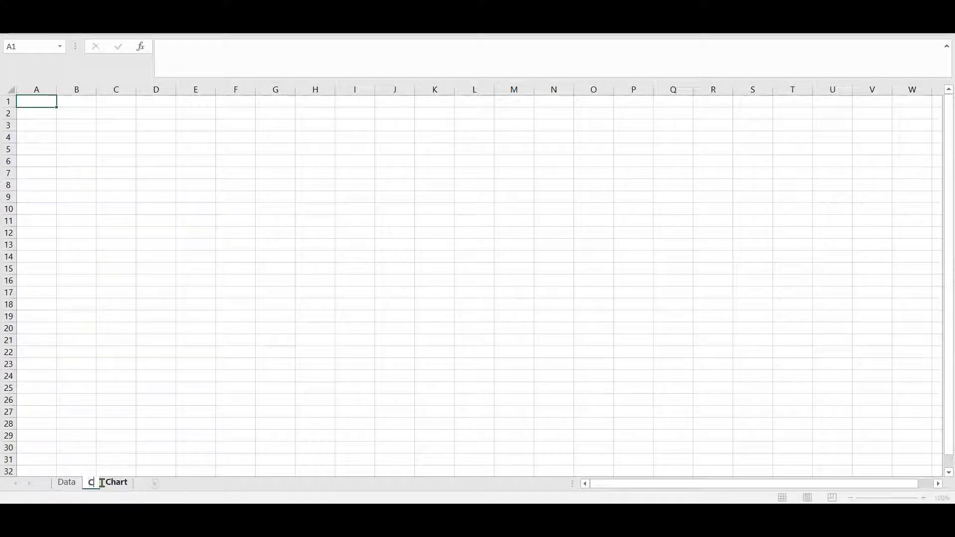
key("BackSpace")
type("Dyna")
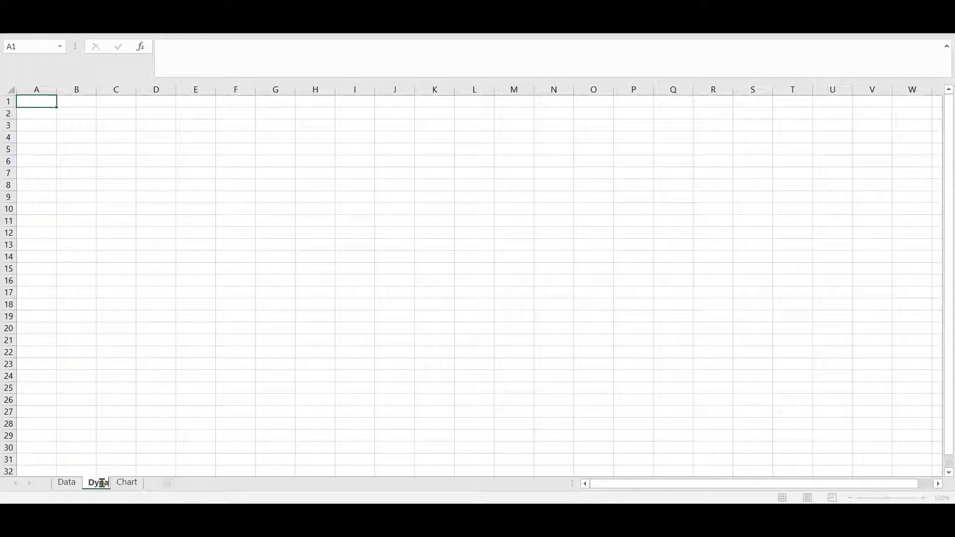
type("mic Chart")
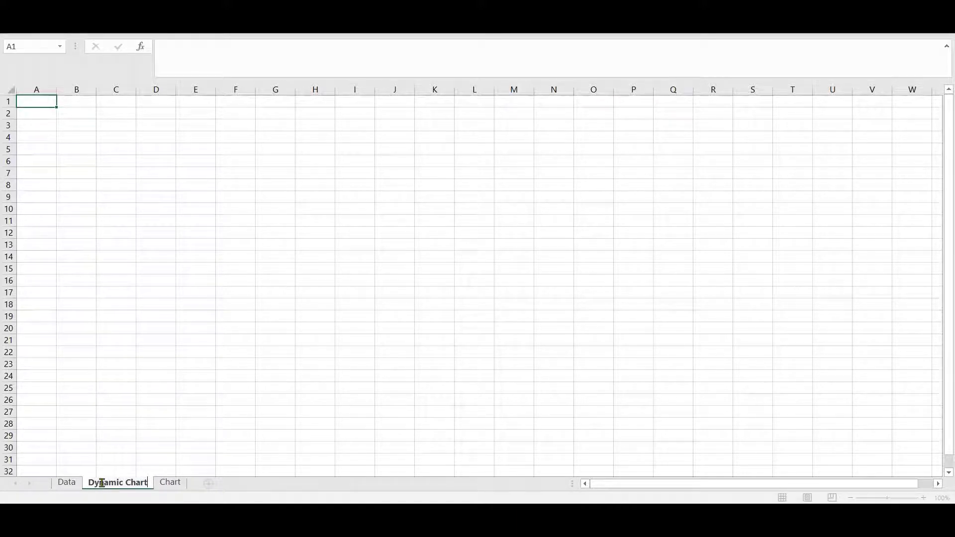
key("Return")
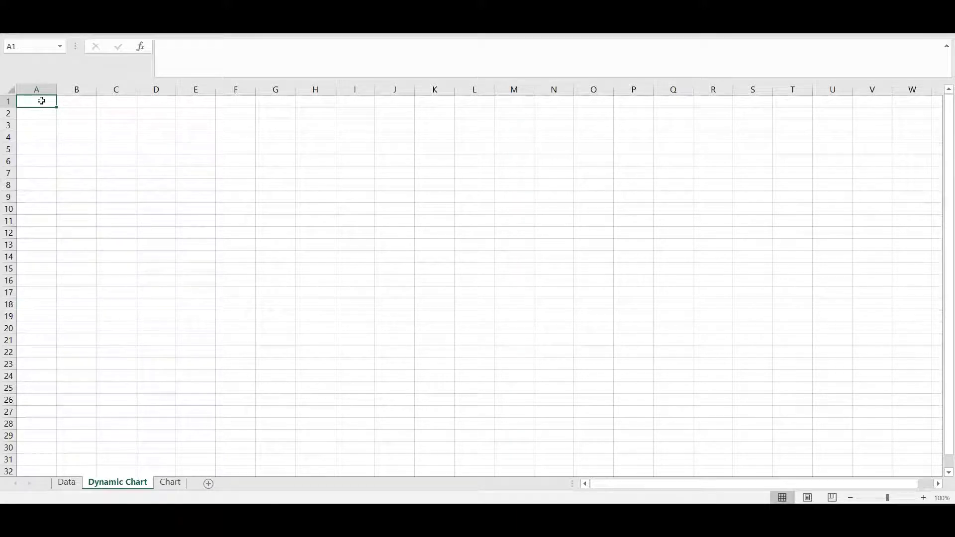
- Enter the label "Select Team" in A1 and autofit column A to it
type("Select")
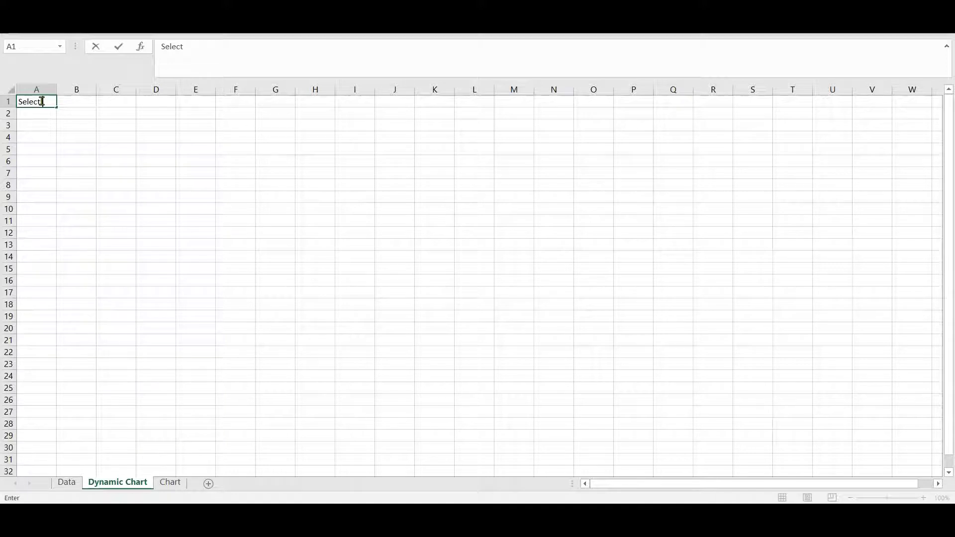
type(" Team")
key("Tab")
key("Tab")
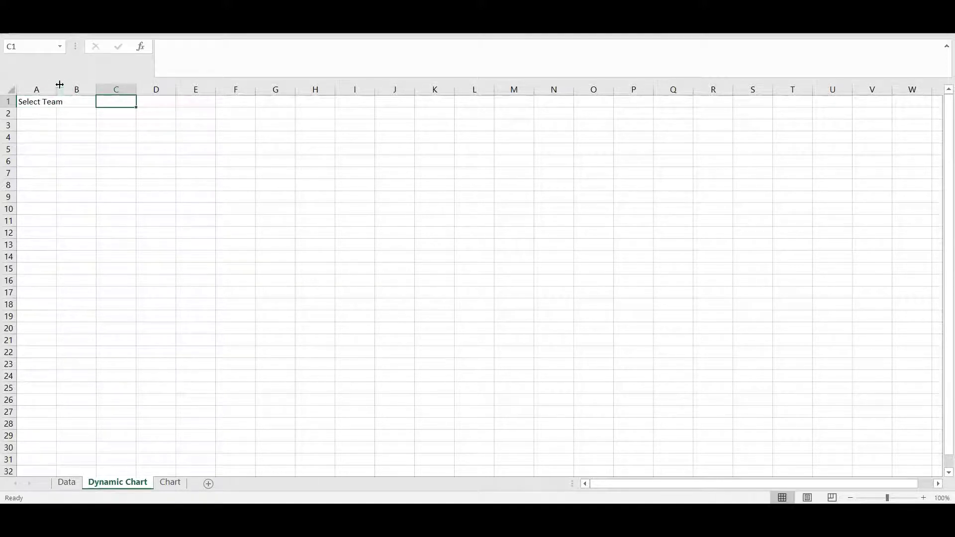
double_click(55, 89)
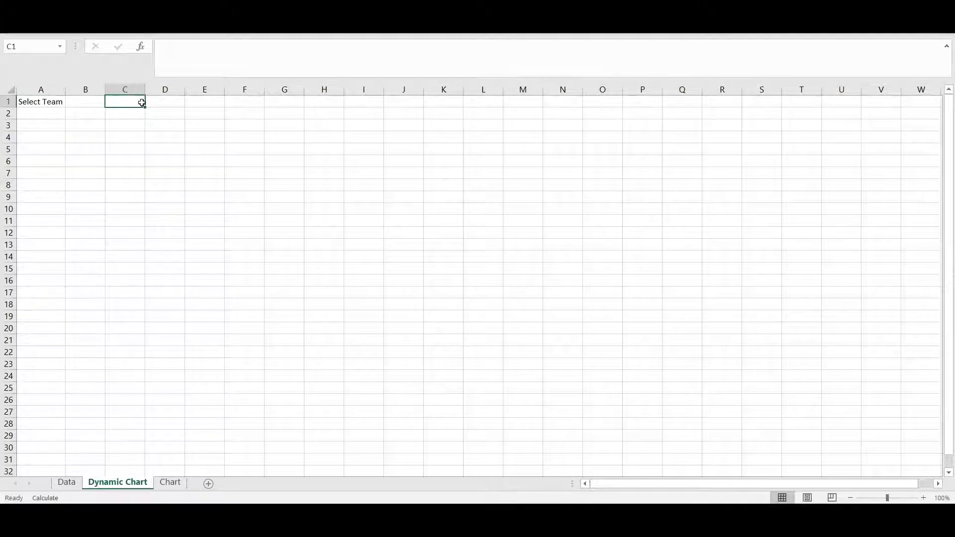
- Enter the label "Select Attributes" in C1 and autofit column C to it
double_click(142, 102)
type("Select")
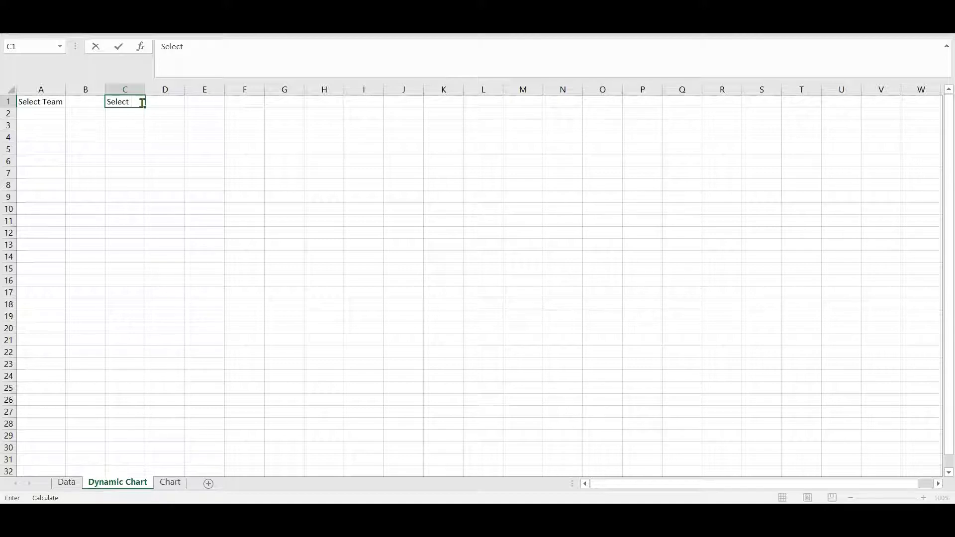
type("Attributes")
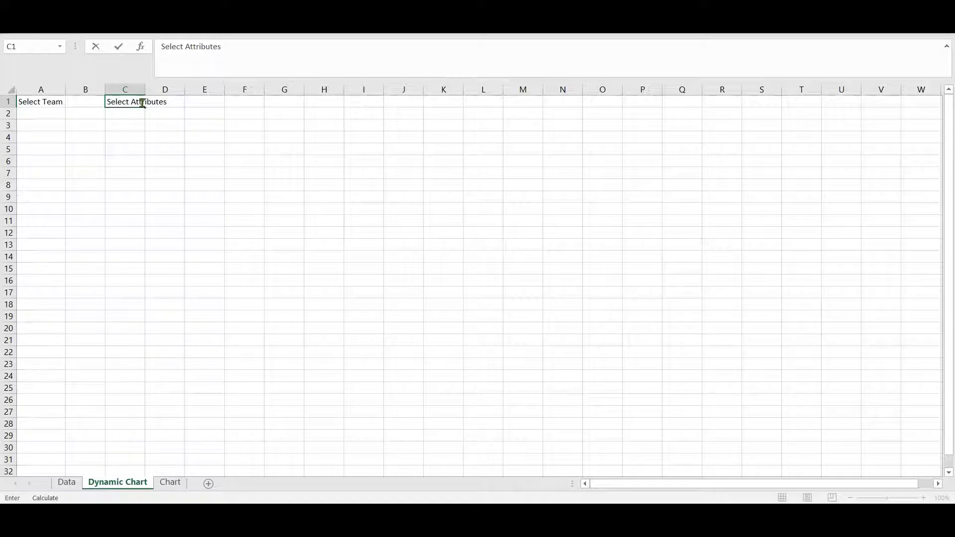
left_click(125, 90)
double_click(145, 89)
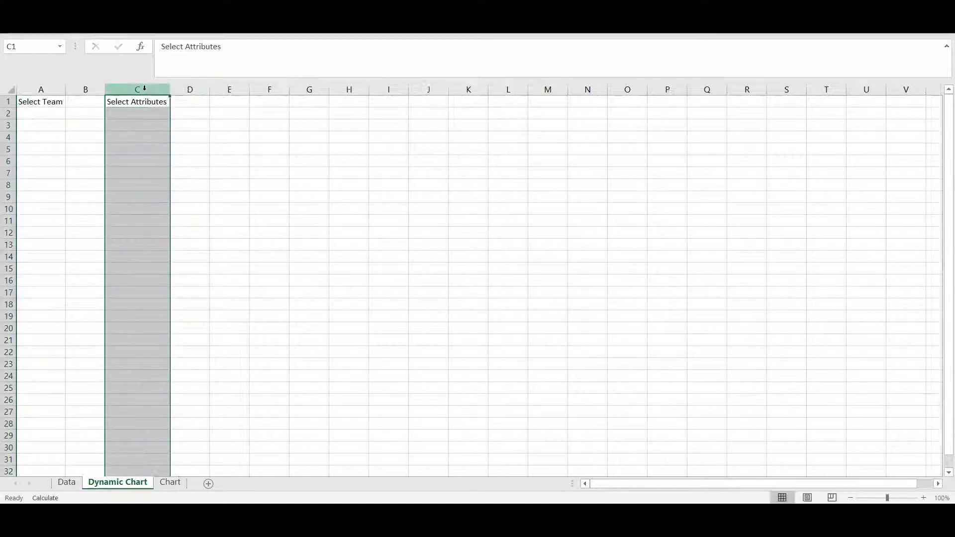
- Check the options offered by the team list in B1 and the attribute list in D1
left_click(183, 102)
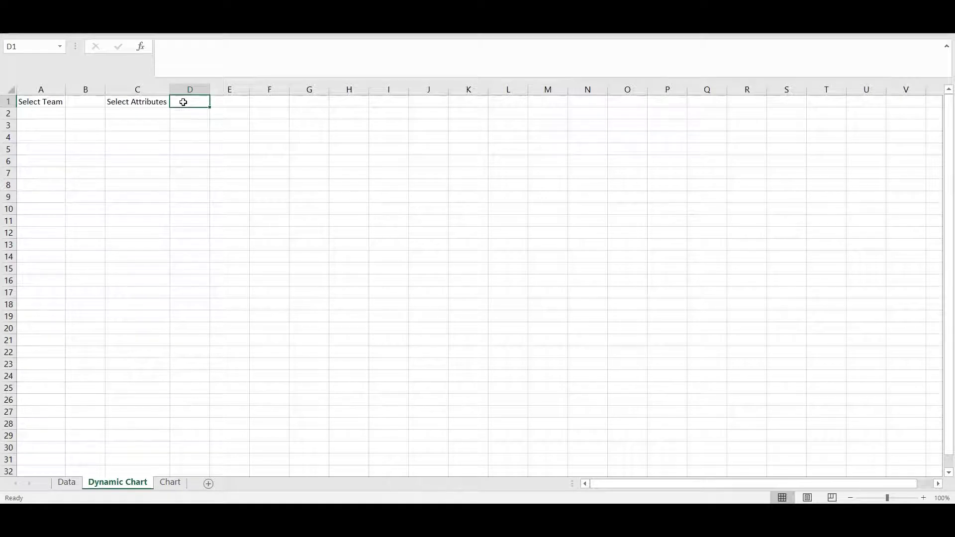
scroll(183, 102, "up", 5)
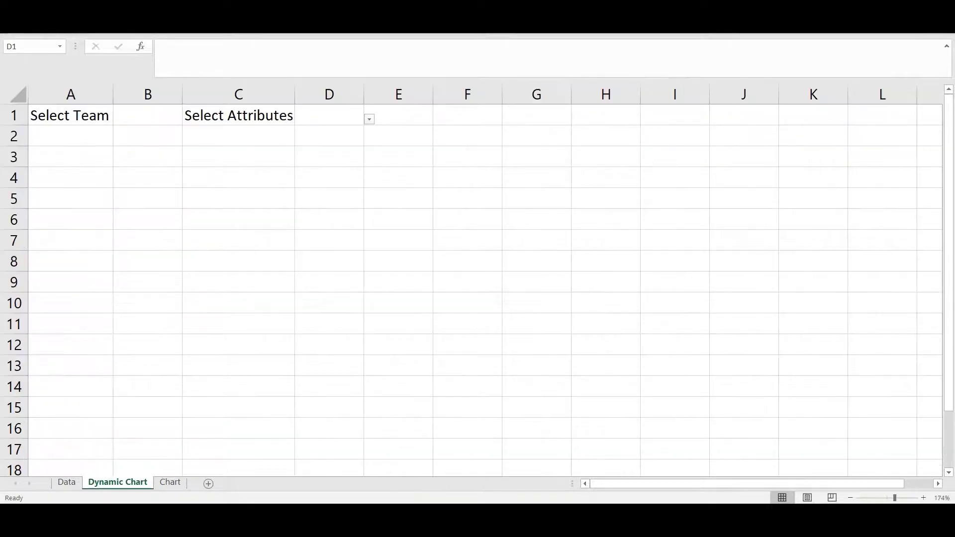
left_click(167, 111)
left_click(188, 121)
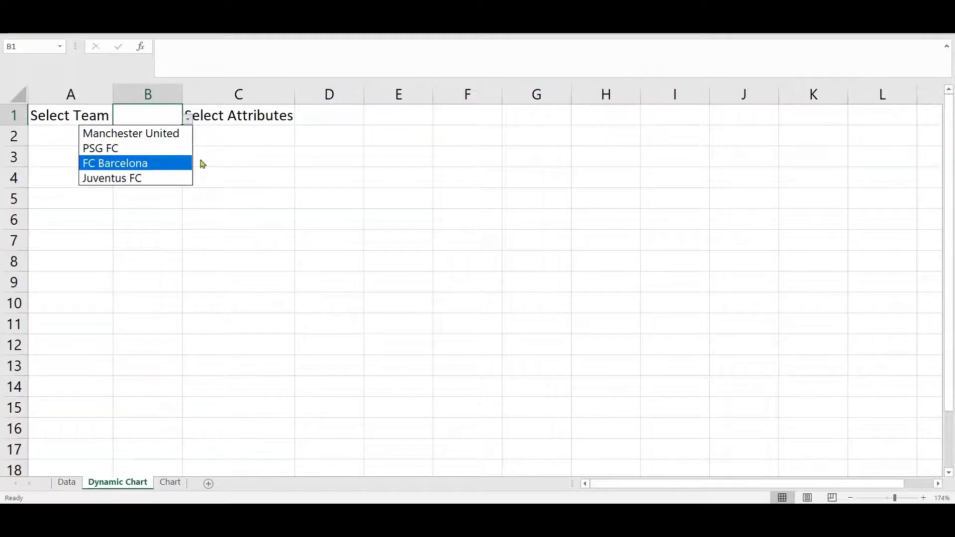
left_click(330, 127)
left_click(329, 121)
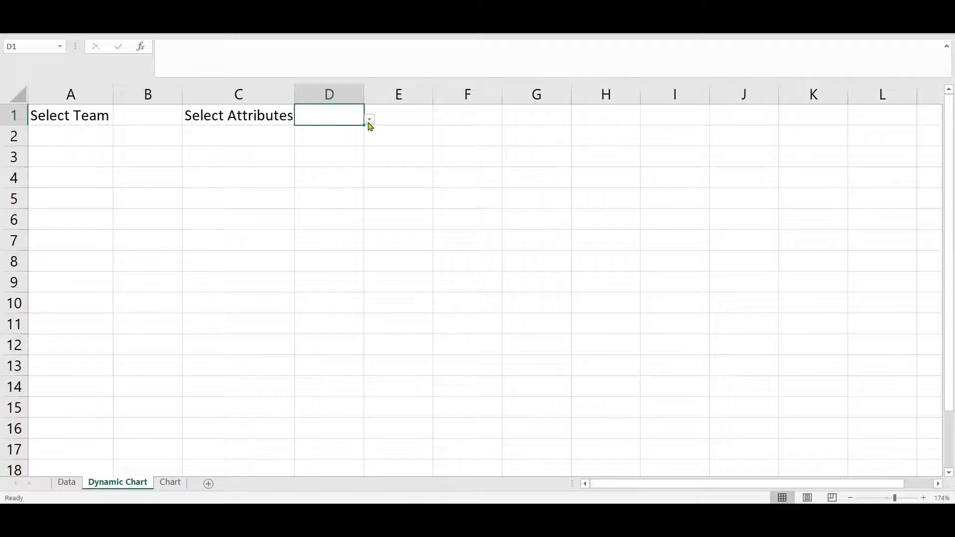
left_click(369, 120)
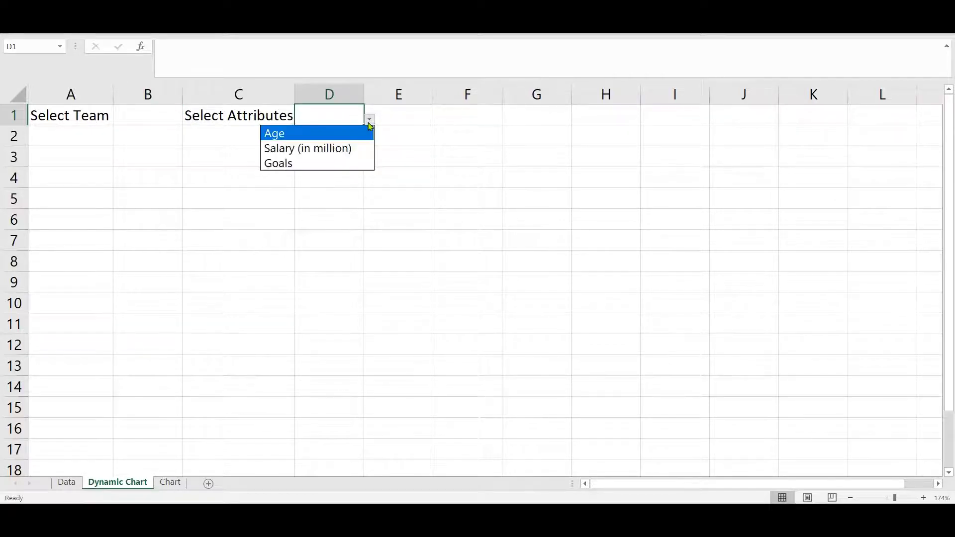
- Enter the heading "Player Names" in A3 and autofit column A to it
left_click(70, 151)
left_click(67, 156)
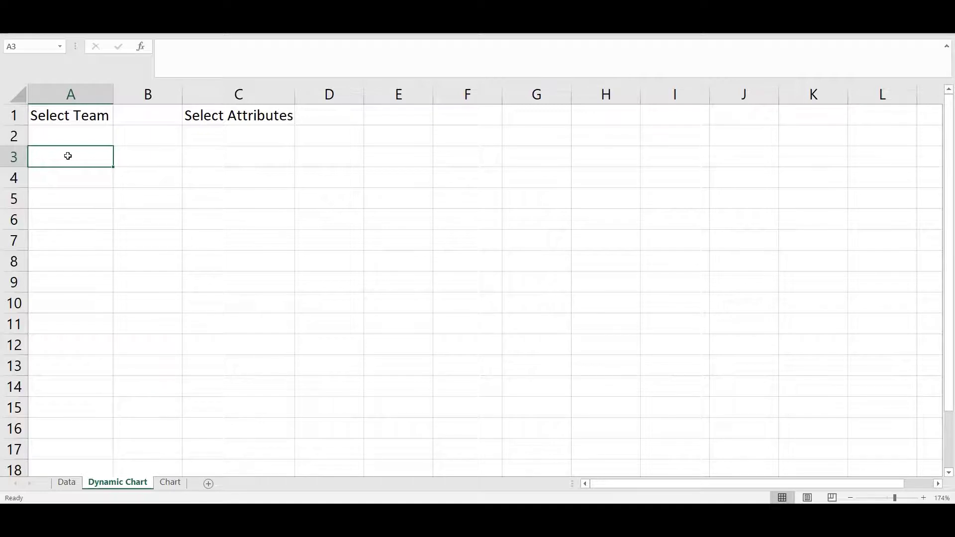
type("Pl")
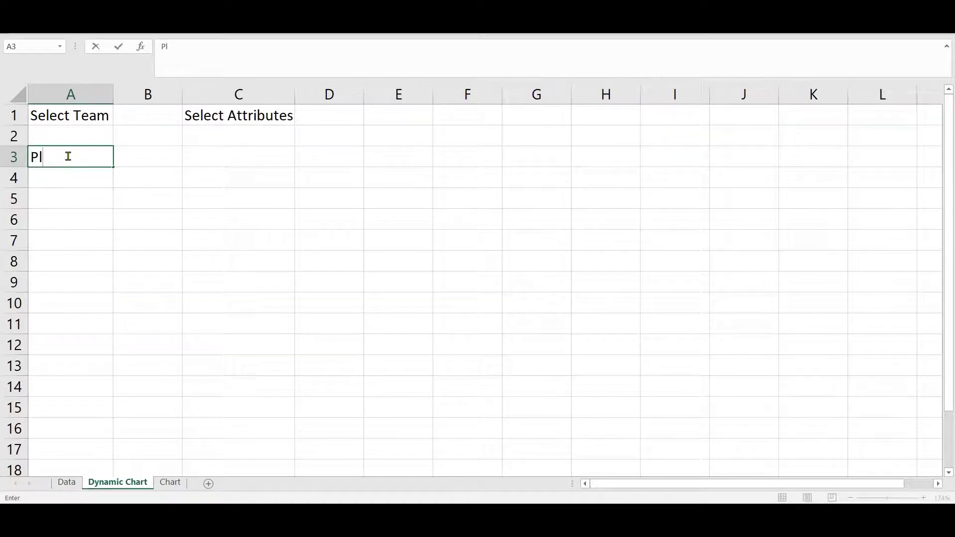
type("ayer Names")
key("Return")
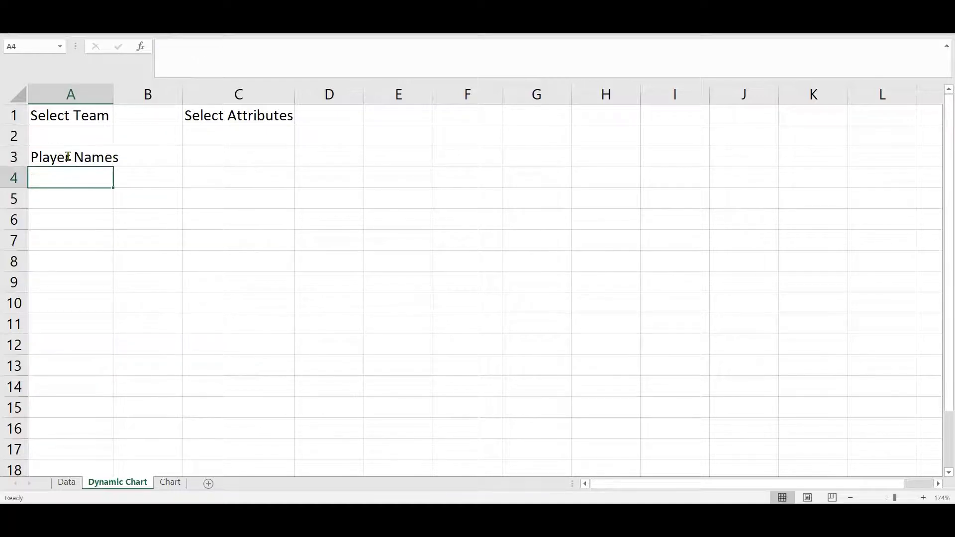
double_click(114, 94)
- Link the heading in B3 to the selected attribute with the formula =D1
left_click(179, 154)
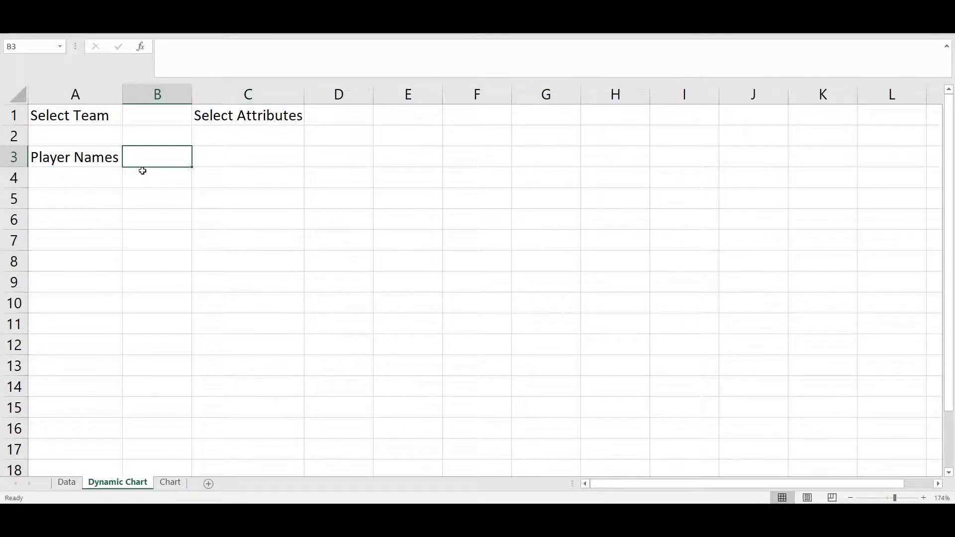
double_click(156, 158)
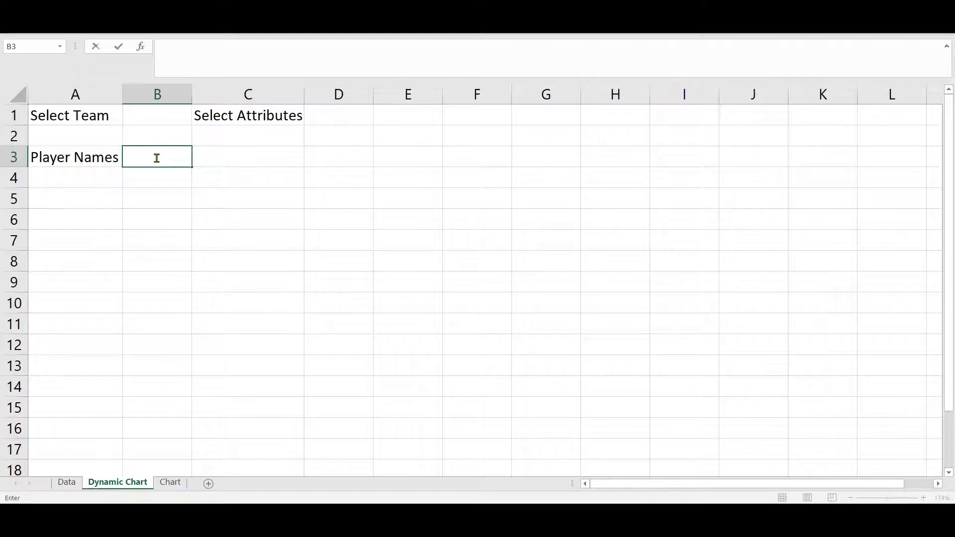
type("=")
left_click(320, 115)
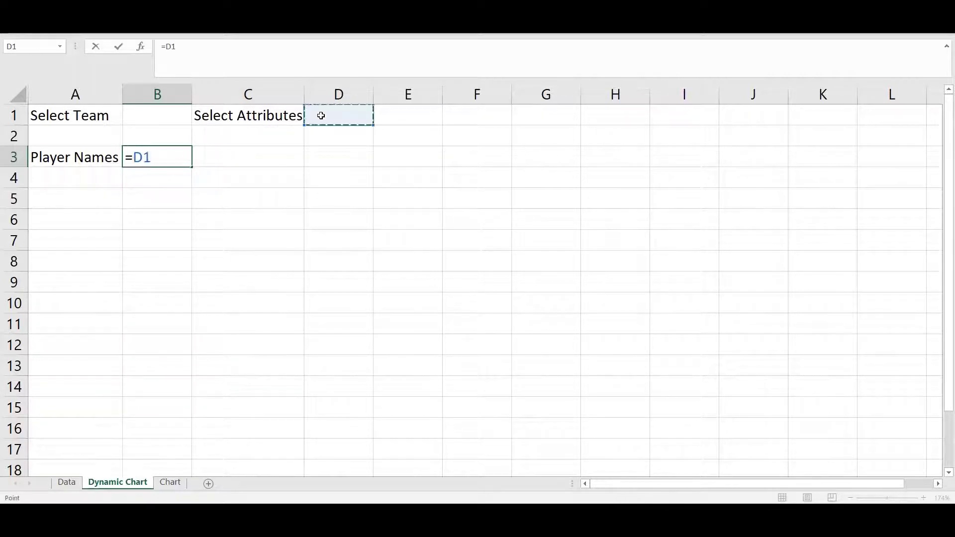
key("Return")
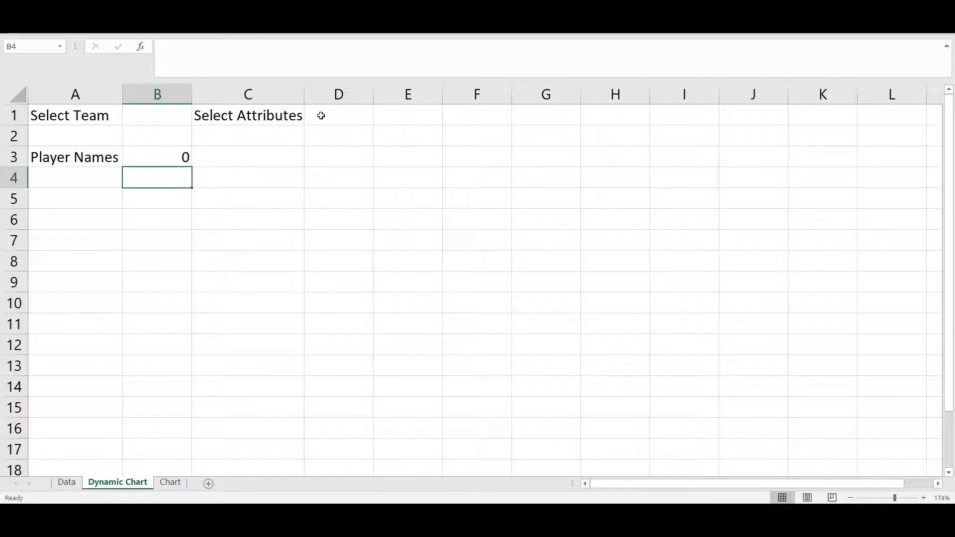
- Start a FILTER formula in A4 that takes its array from a column of the Players table
key("Left")
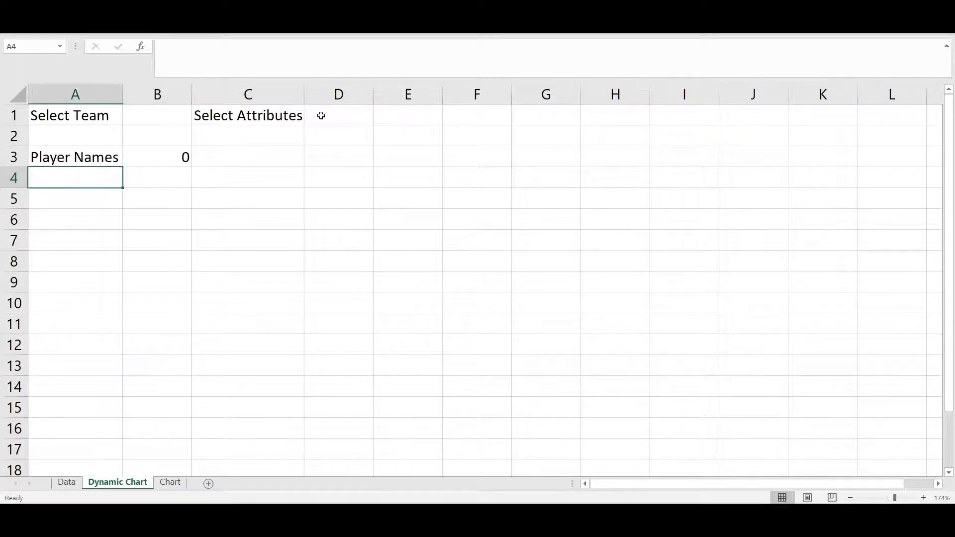
left_click(382, 55)
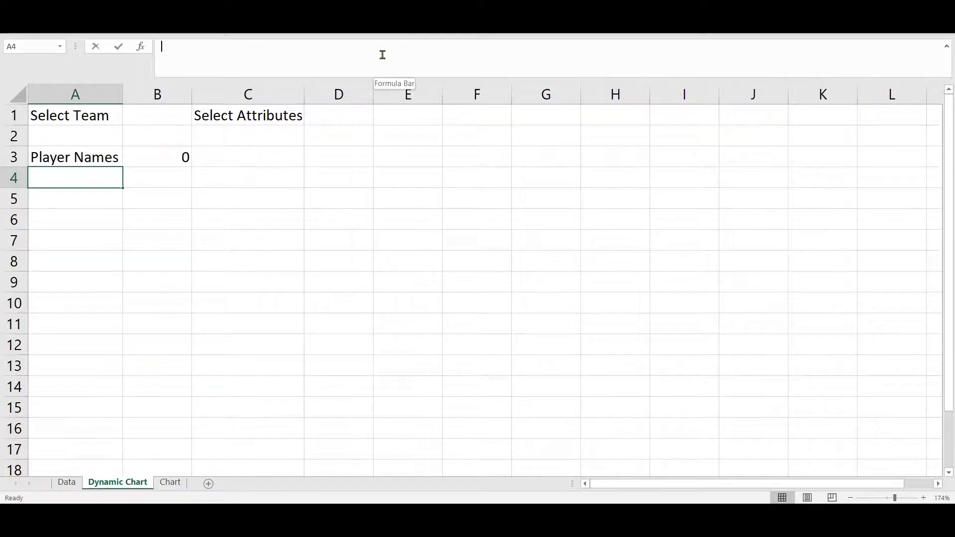
type("=FIL")
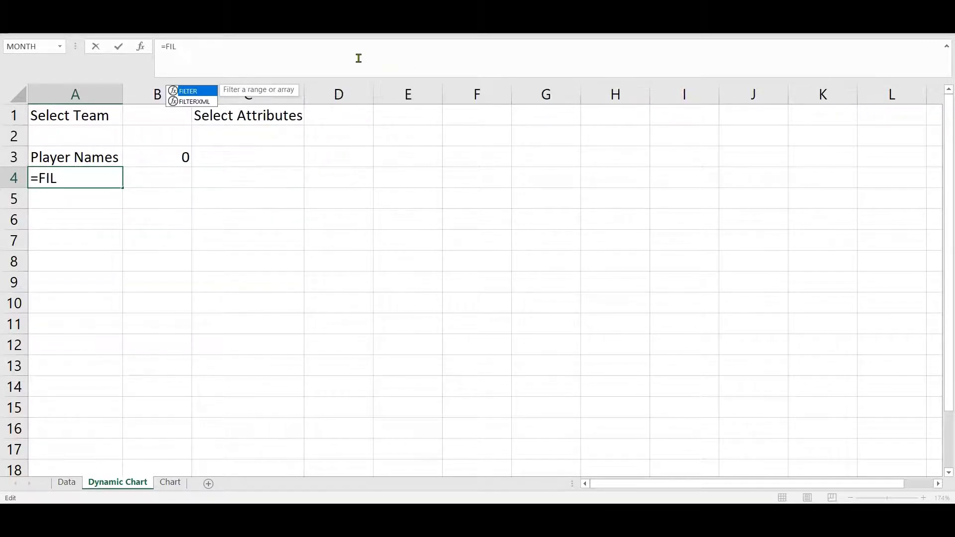
double_click(184, 92)
type("Pl")
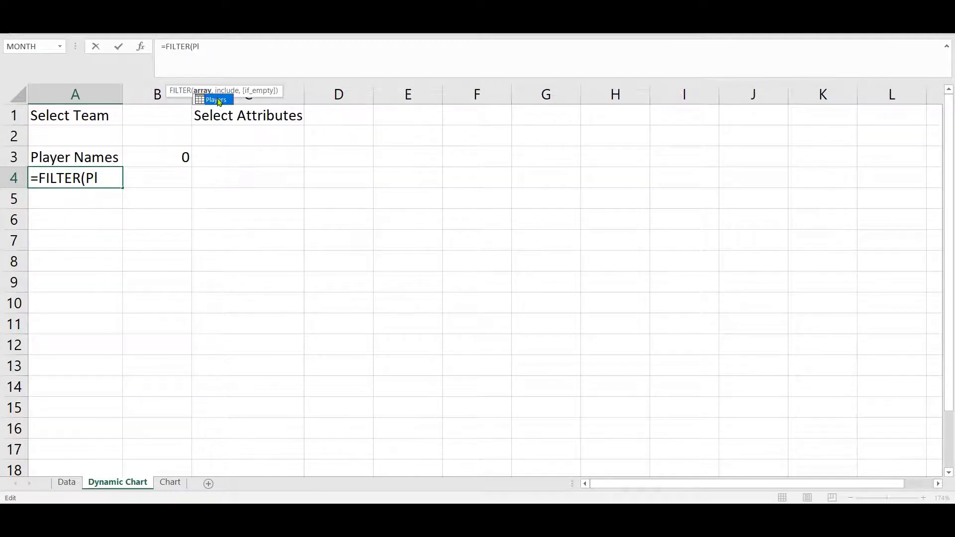
double_click(217, 100)
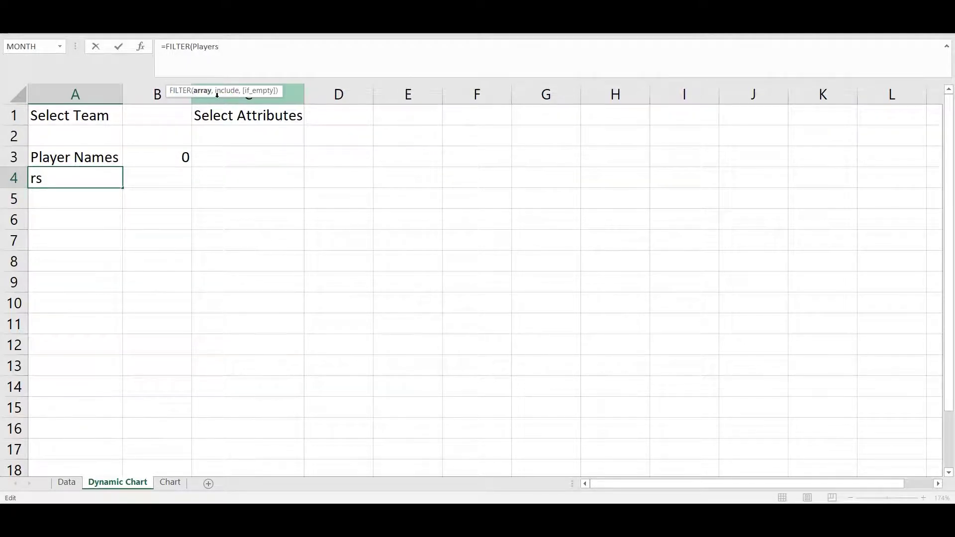
type("[")
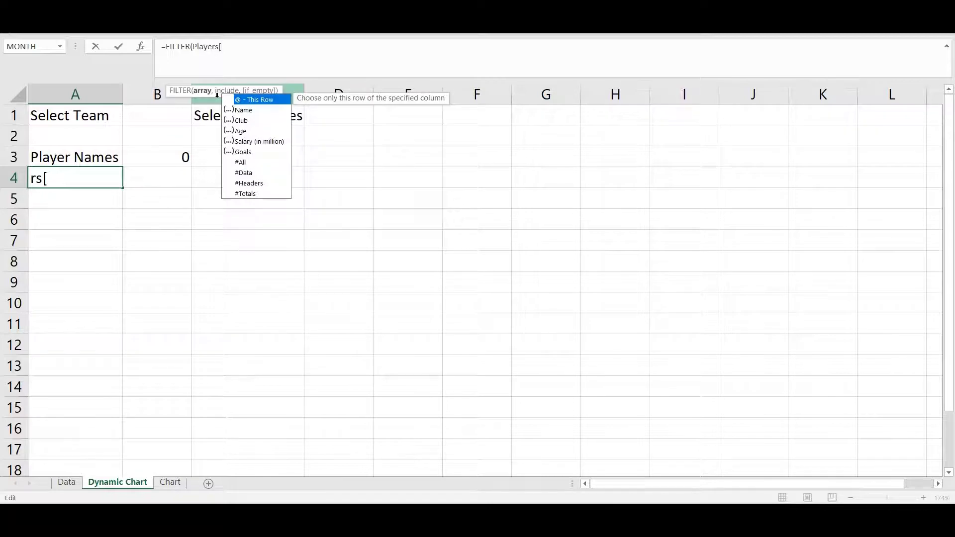
left_click(252, 111)
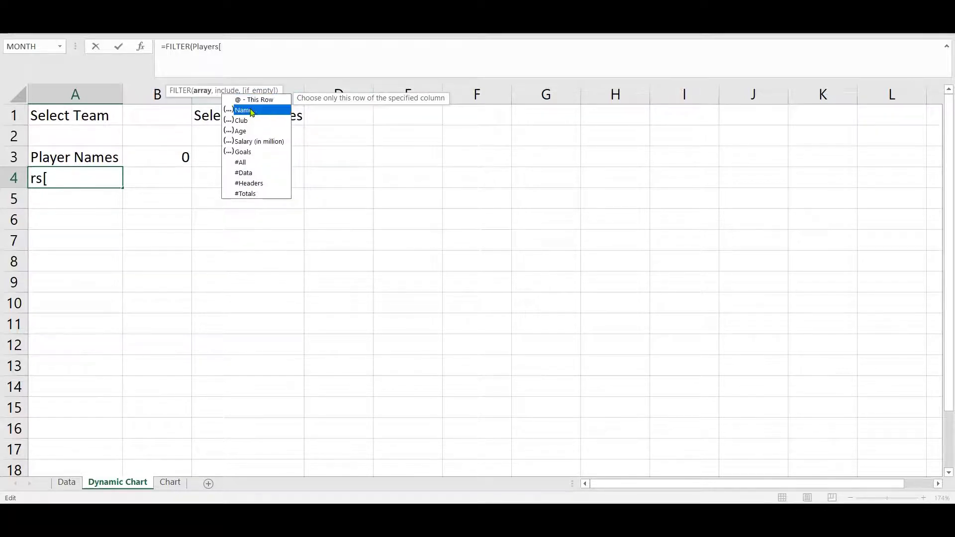
double_click(252, 110)
key("BackSpace")
key("BackSpace")
key("BackSpace")
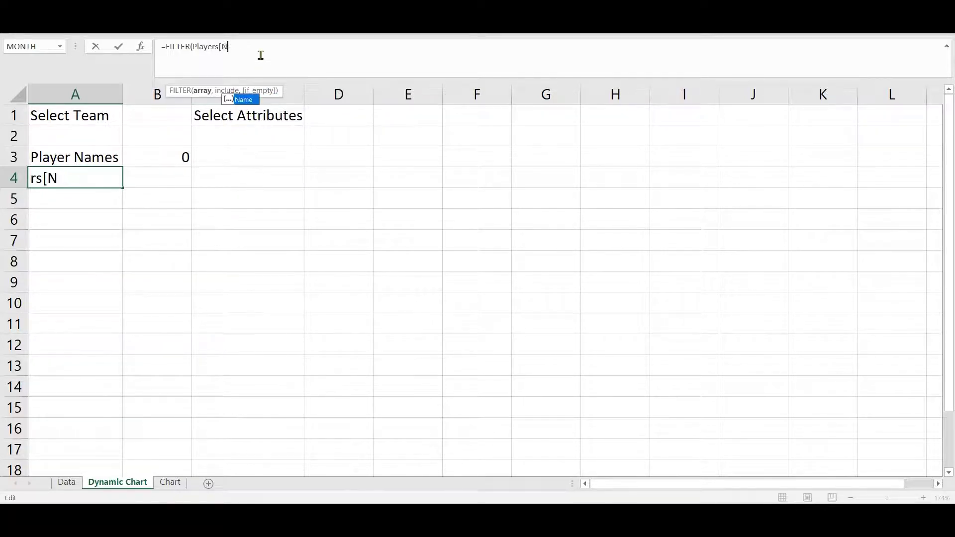
key("BackSpace")
type("Clu")
type("b")
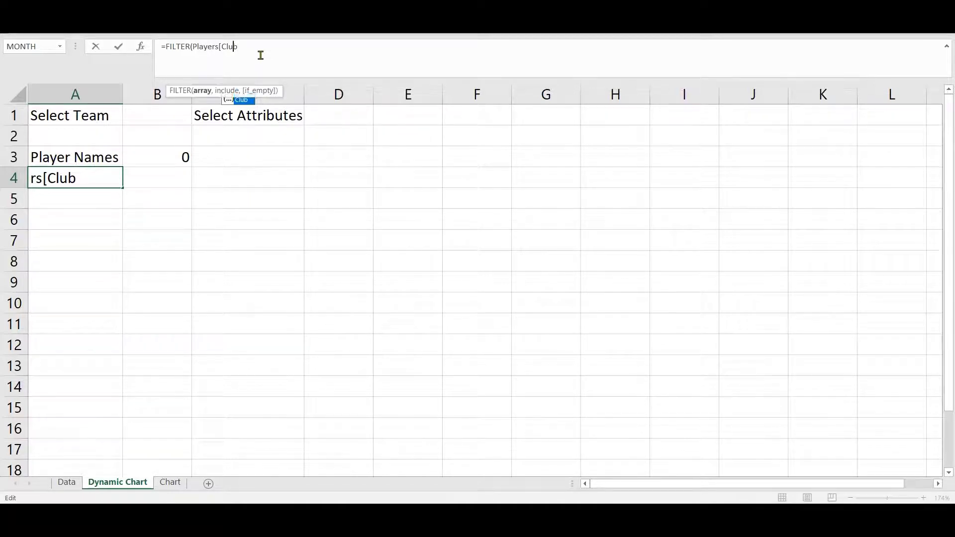
key("BackSpace")
key("BackSpace")
key("BackSpace")
key("BackSpace")
- Set the FILTER array to Players[Name] and its include condition to Players[Club]=B1
type("Nam")
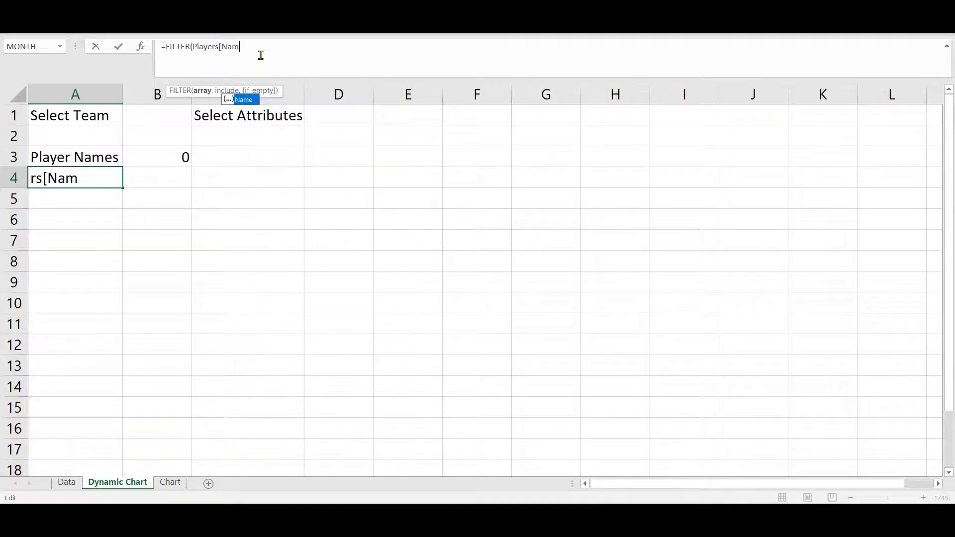
type("e],")
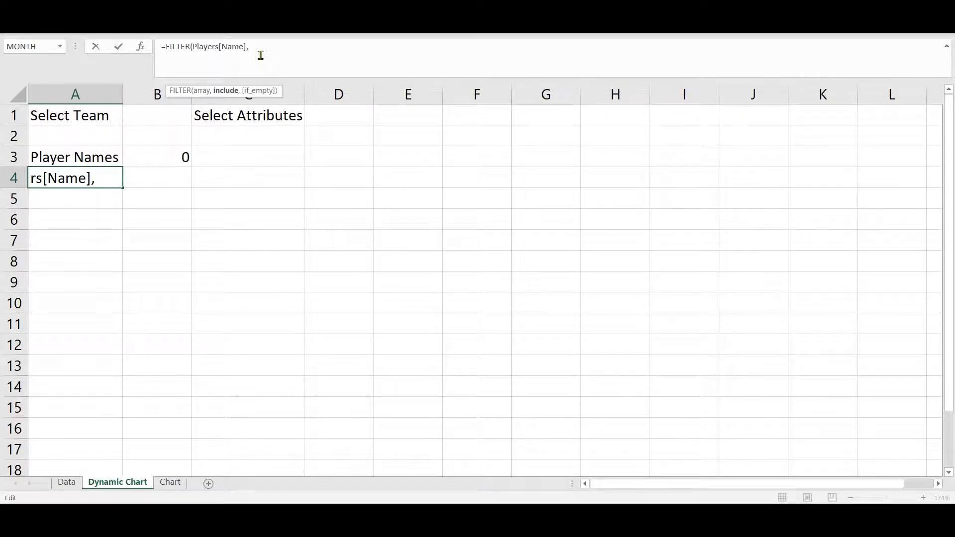
type("Players")
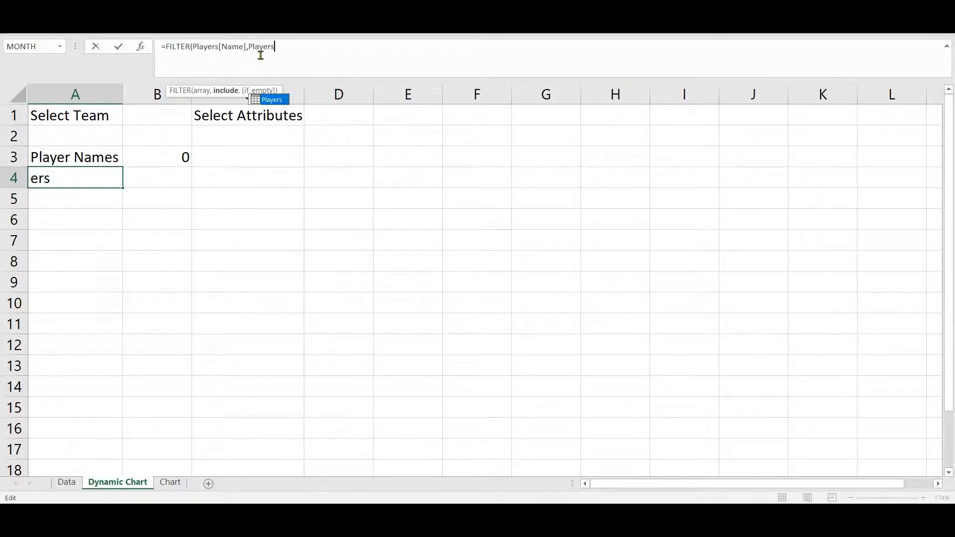
type("[")
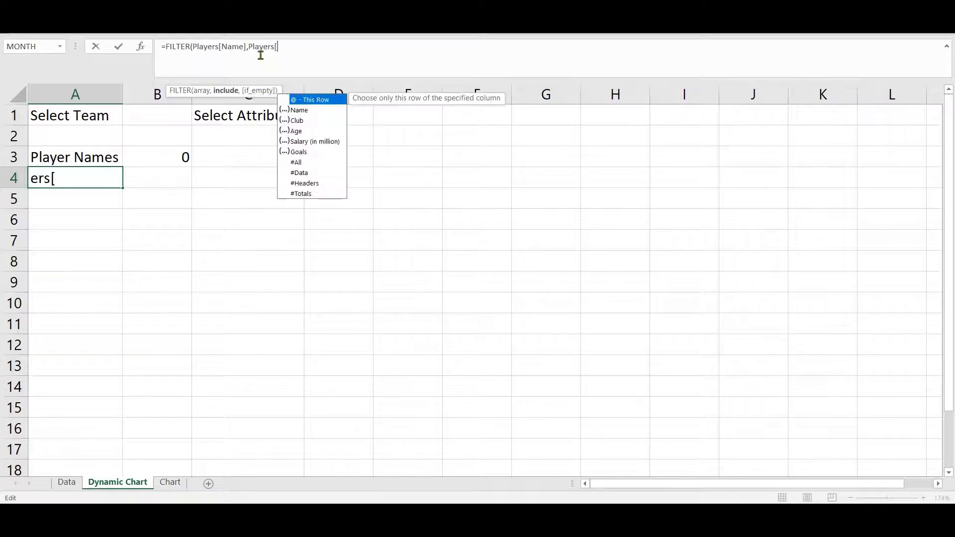
double_click(296, 121)
type("]=")
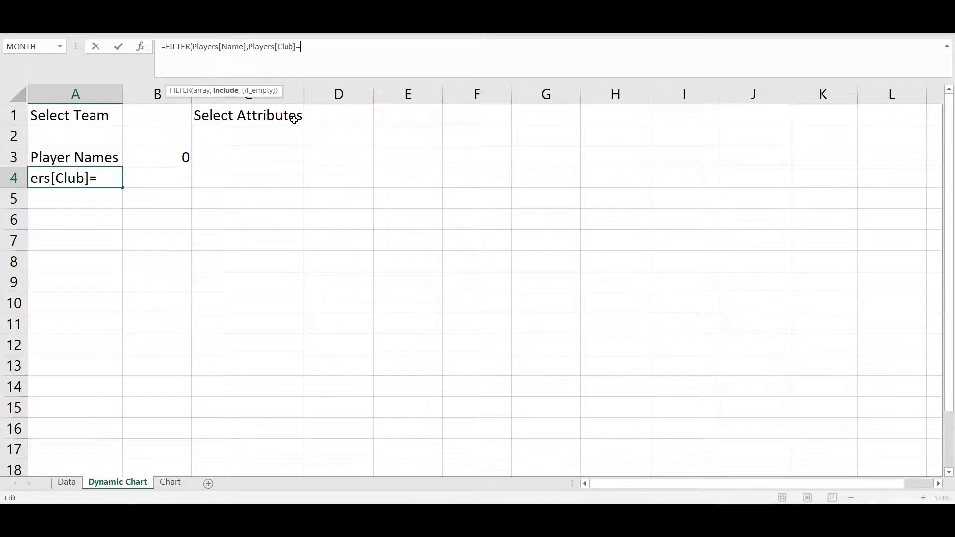
left_click(164, 117)
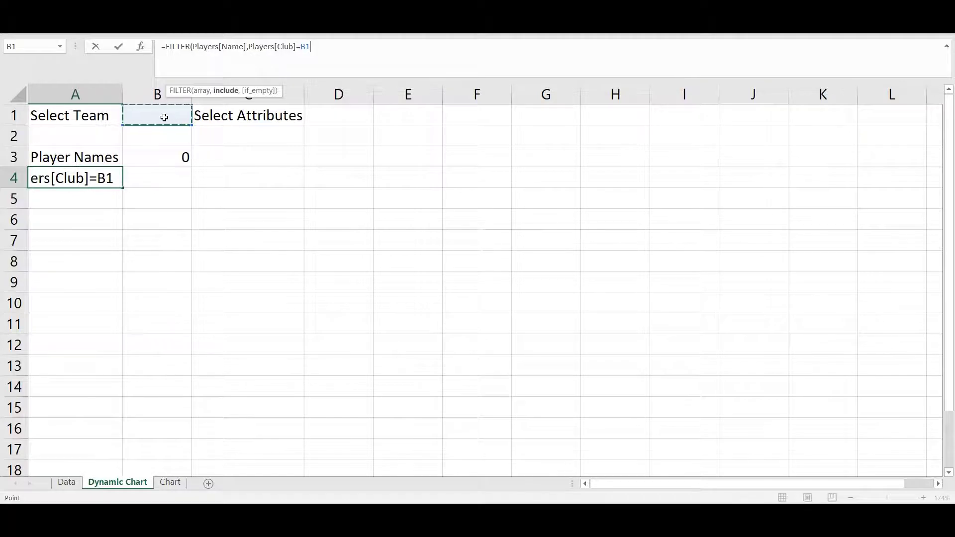
- Complete the A4 formula with "No Data" as the value returned for empty results
type(",")
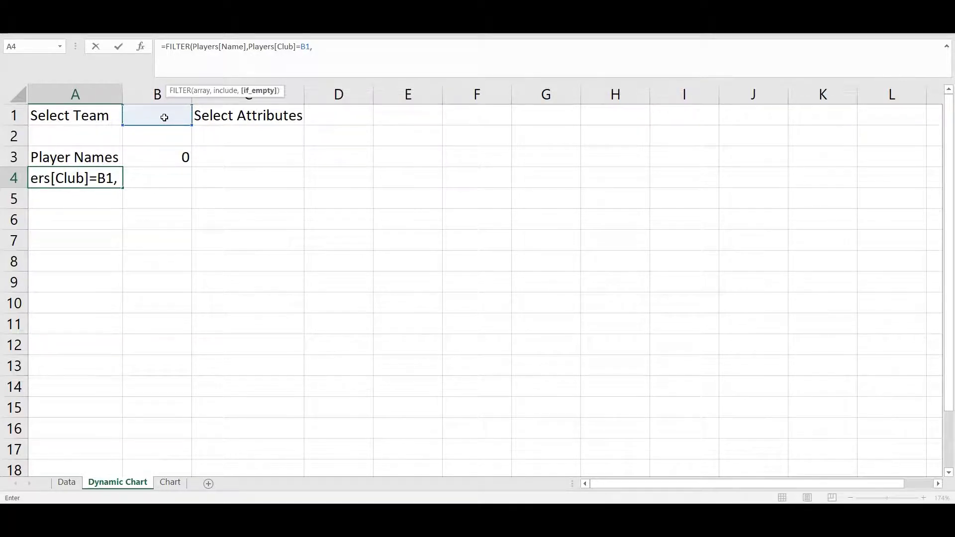
type("\"")
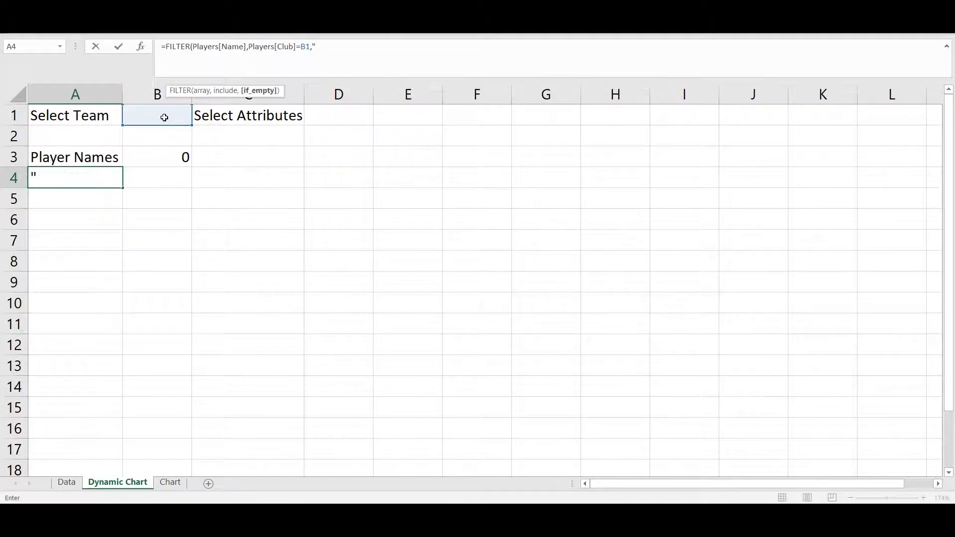
type("No Data")
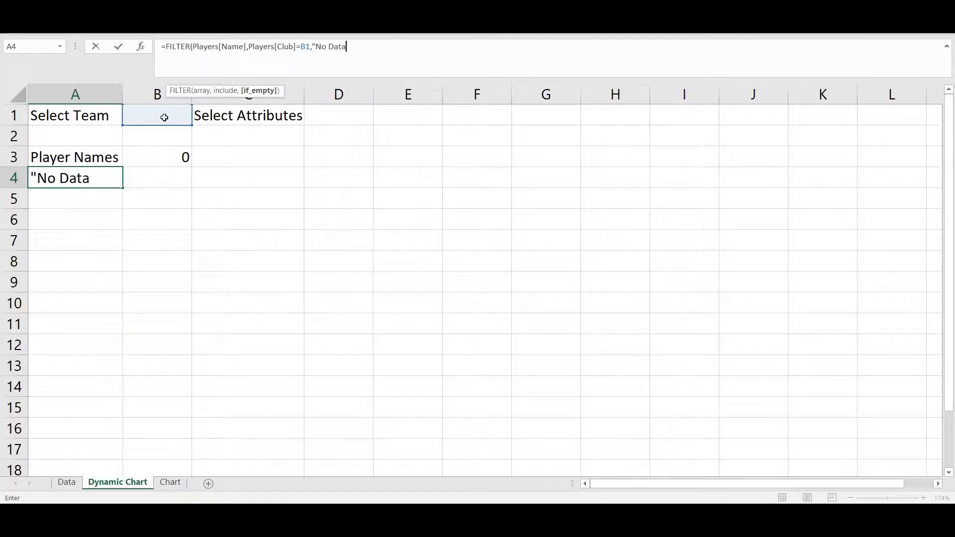
type("\"")
key("Return")
key("Up")
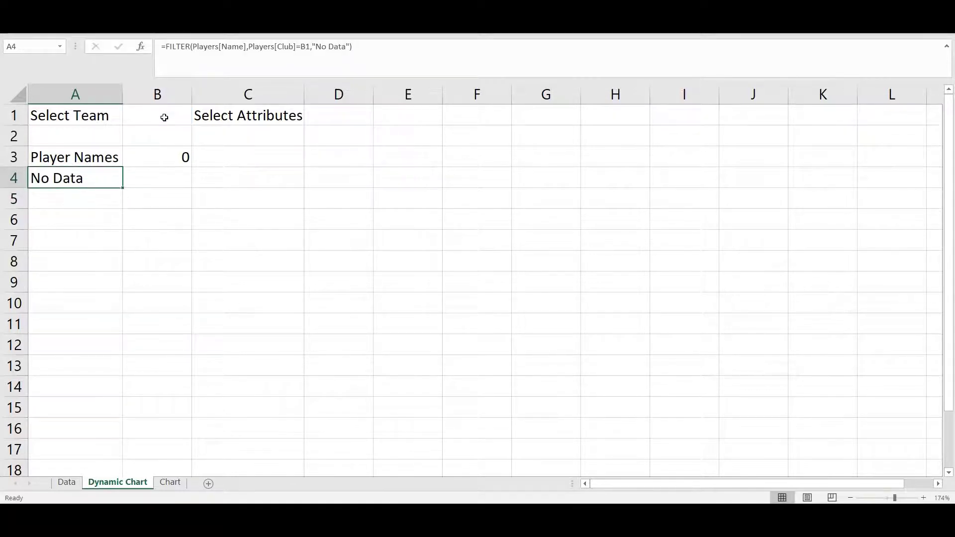
- Test the team list in B1 with Manchester United and PSG FC, and autofit column A to the player names
left_click(164, 117)
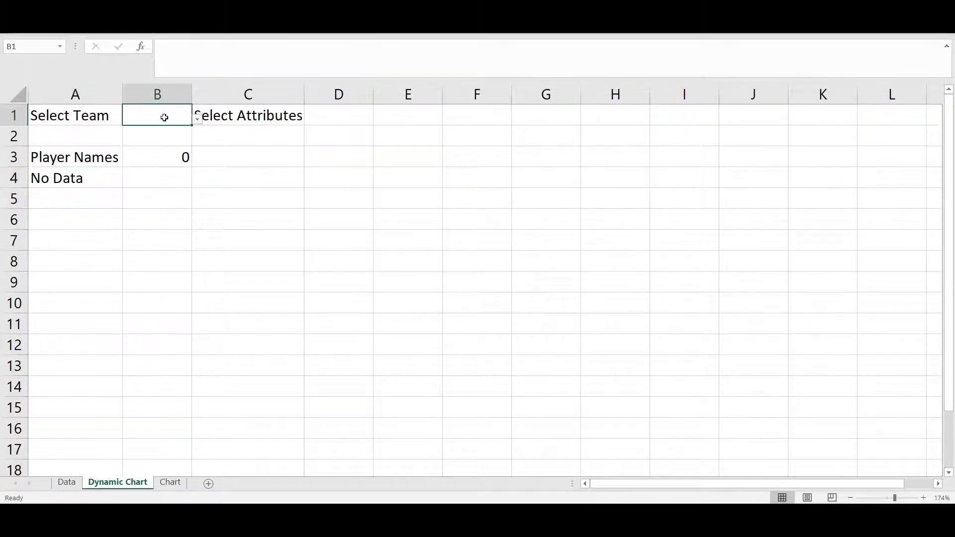
left_click(198, 118)
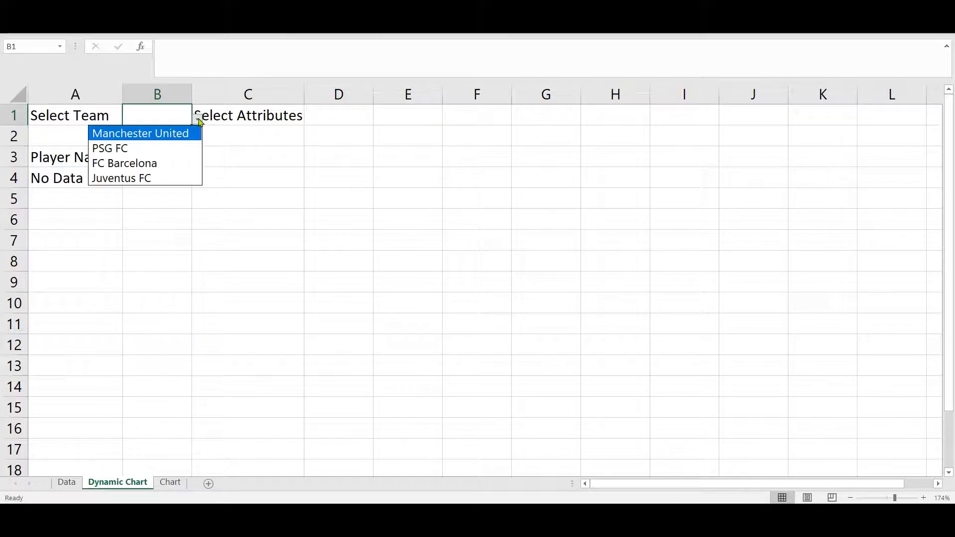
left_click(158, 133)
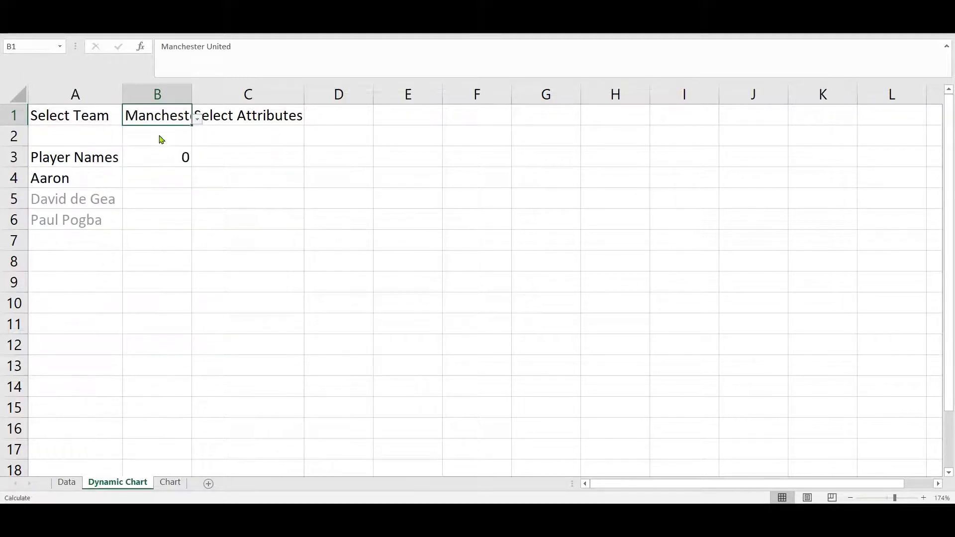
left_click(196, 120)
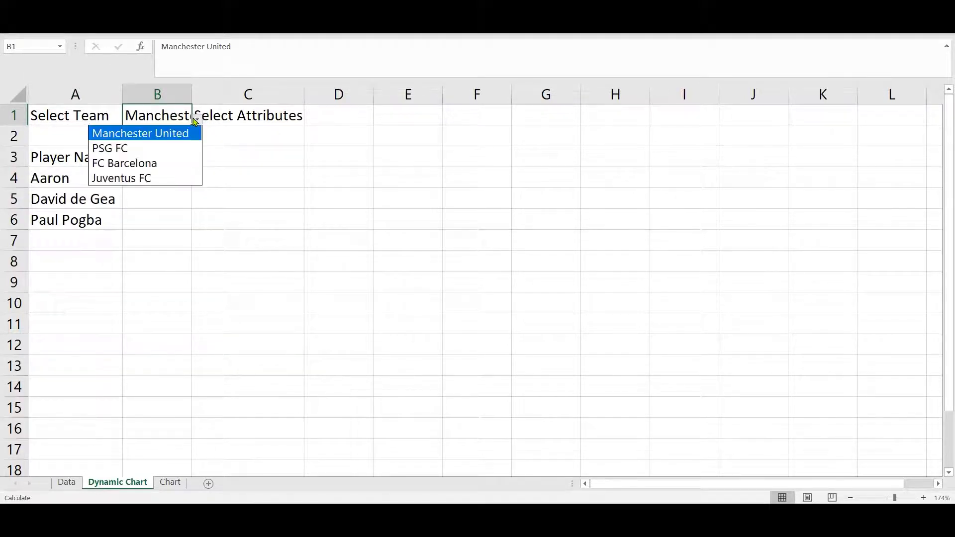
left_click(153, 148)
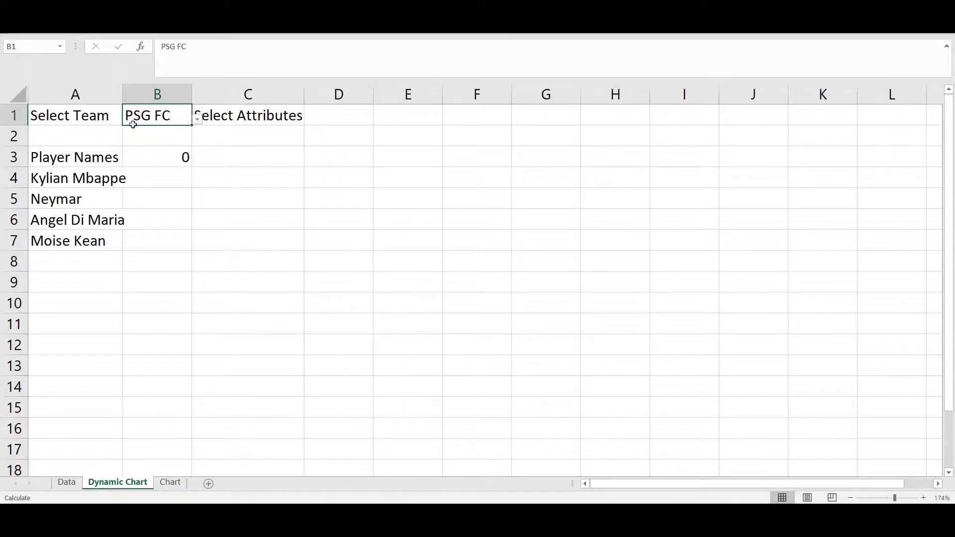
double_click(123, 96)
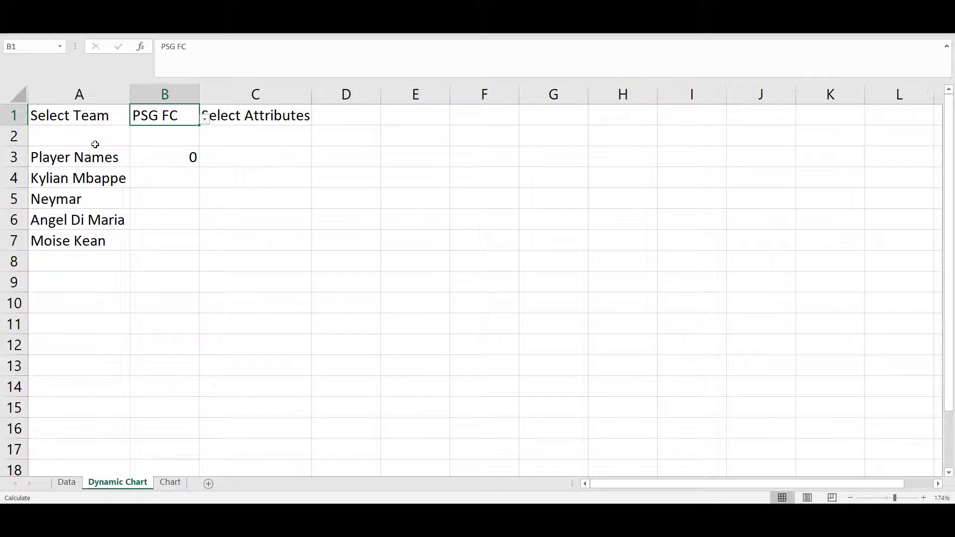
left_click(74, 183)
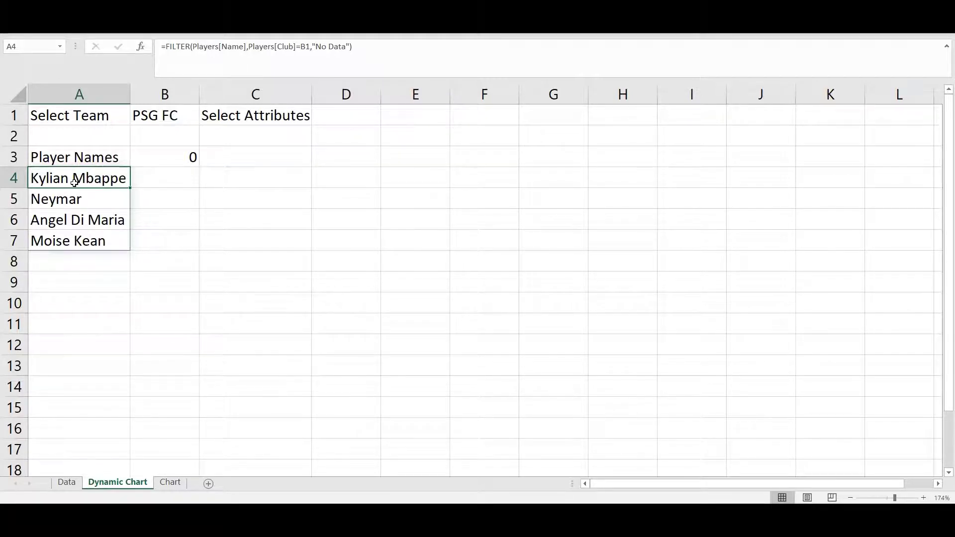
- Test the attribute list in D1 with Age and Salary (in million), and autofit column B to the linked heading
left_click(334, 117)
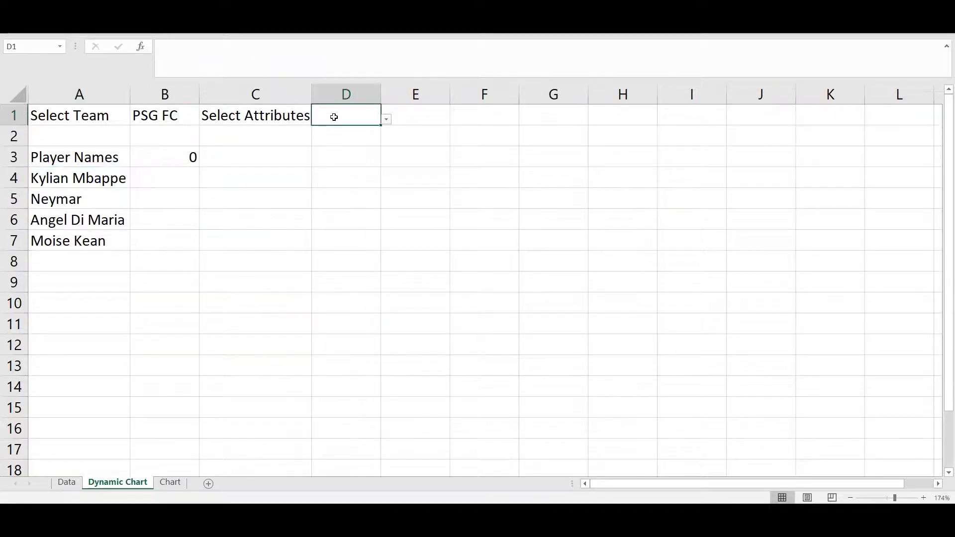
left_click(387, 121)
left_click(341, 134)
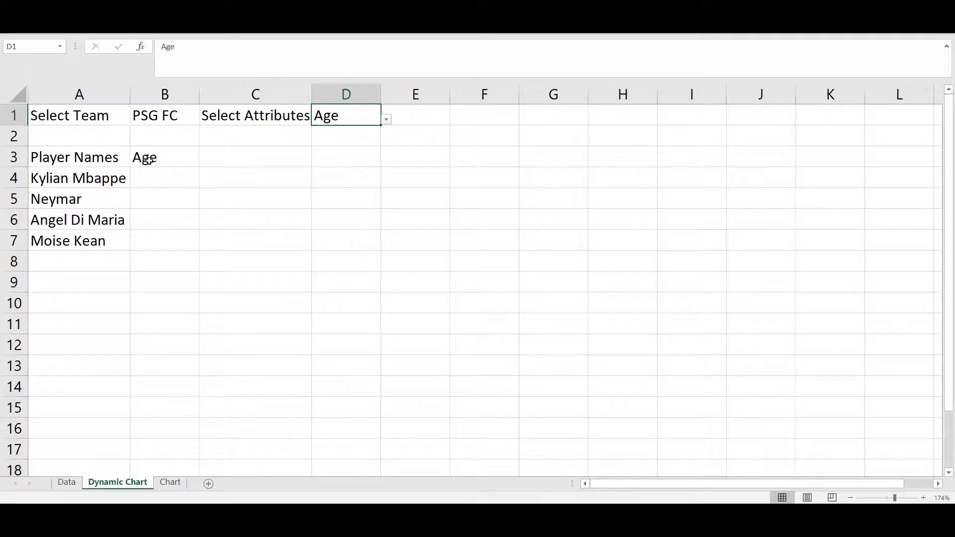
left_click(387, 119)
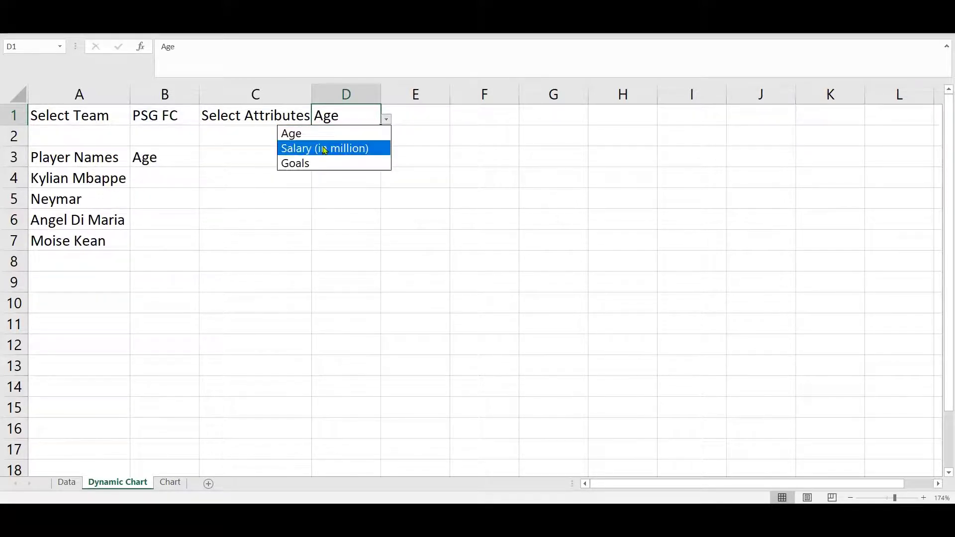
left_click(322, 150)
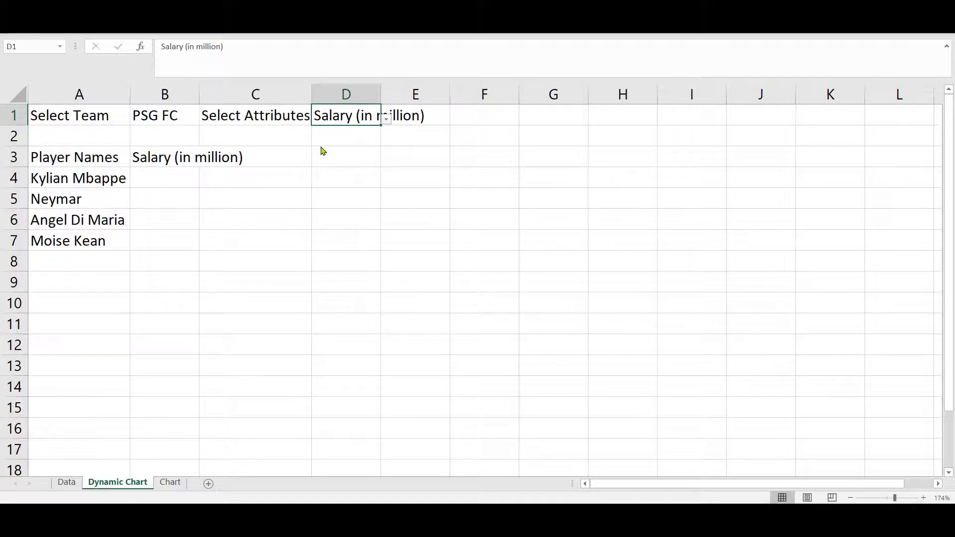
double_click(199, 94)
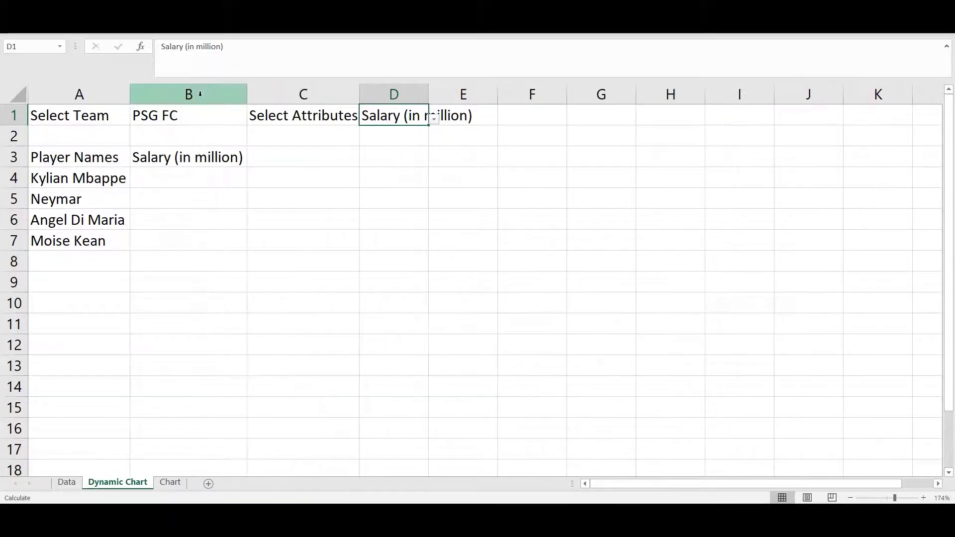
left_click(198, 177)
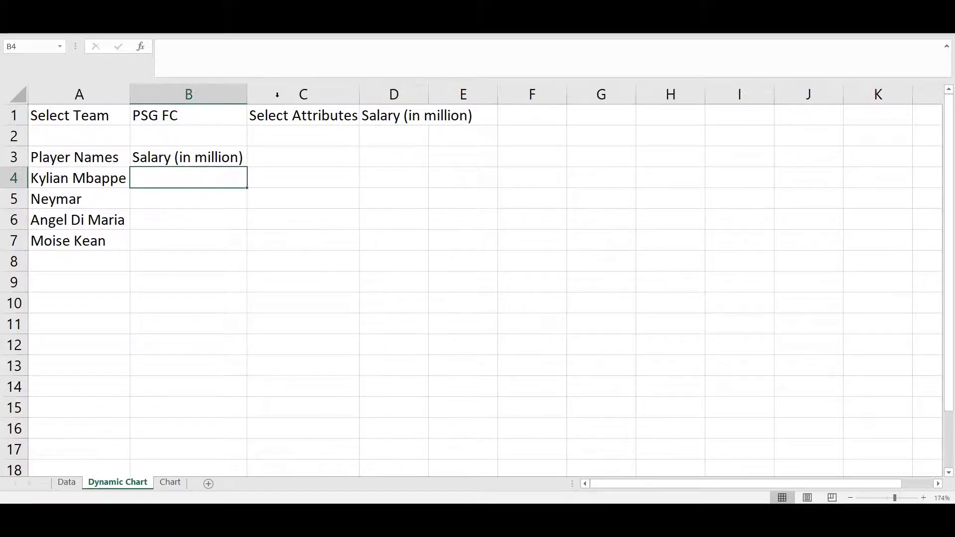
left_click(342, 53)
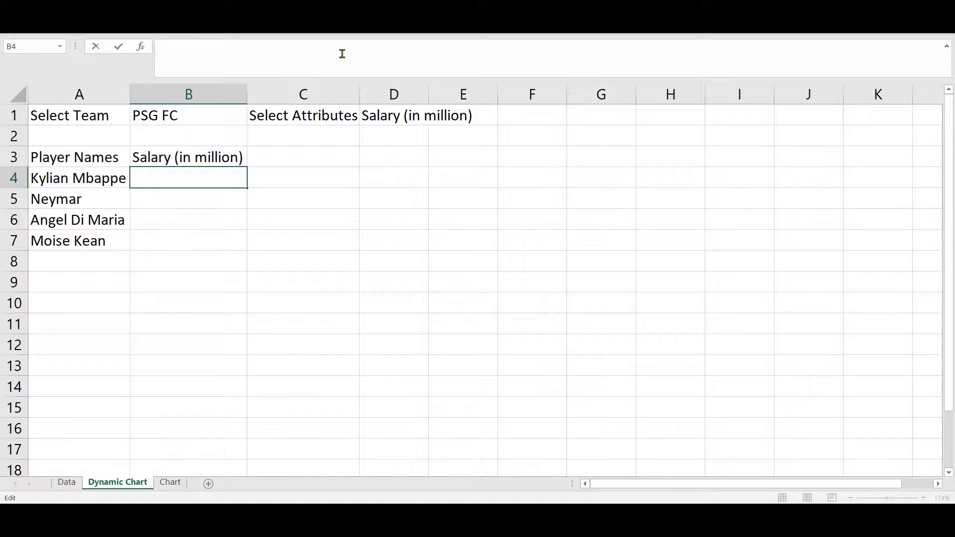
type("=FIL")
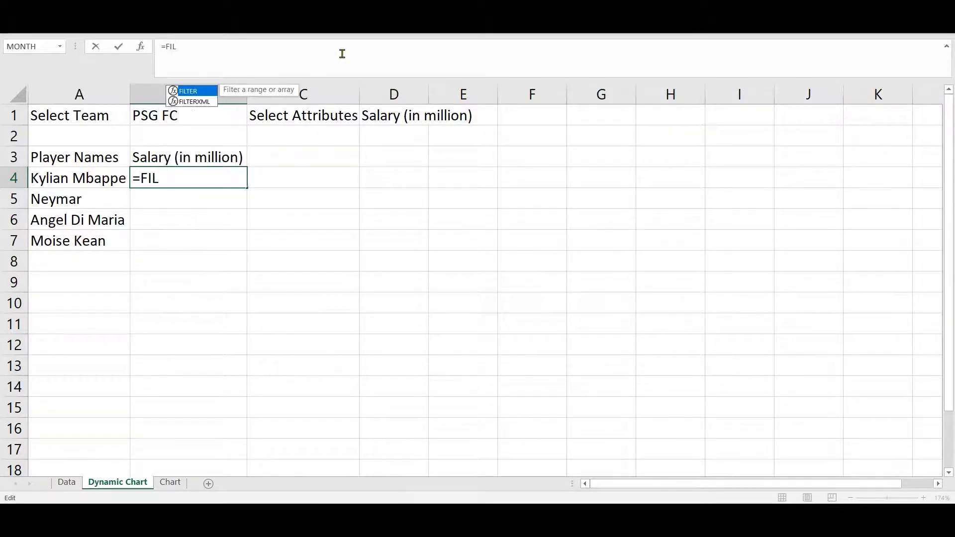
type("TER(")
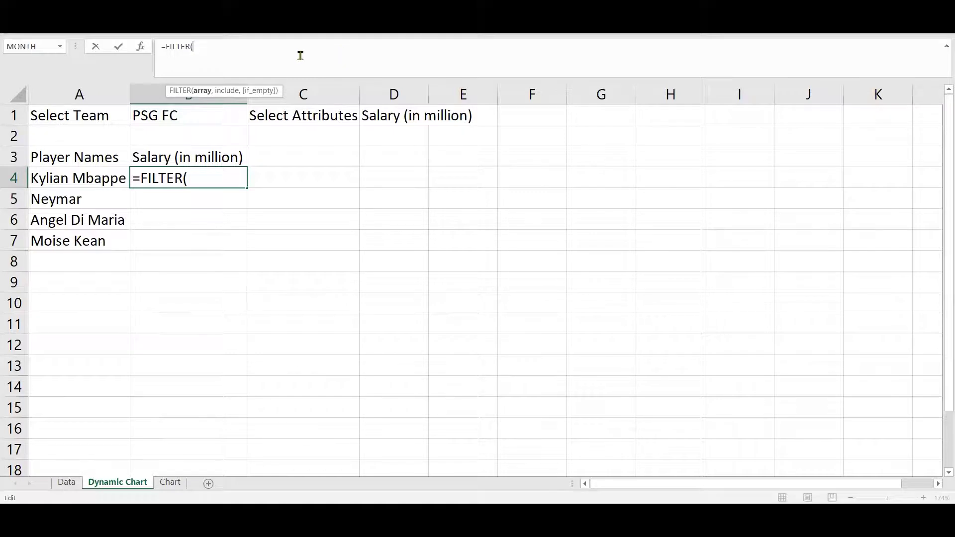
left_click_drag(195, 54, 118, 47)
key("BackSpace")
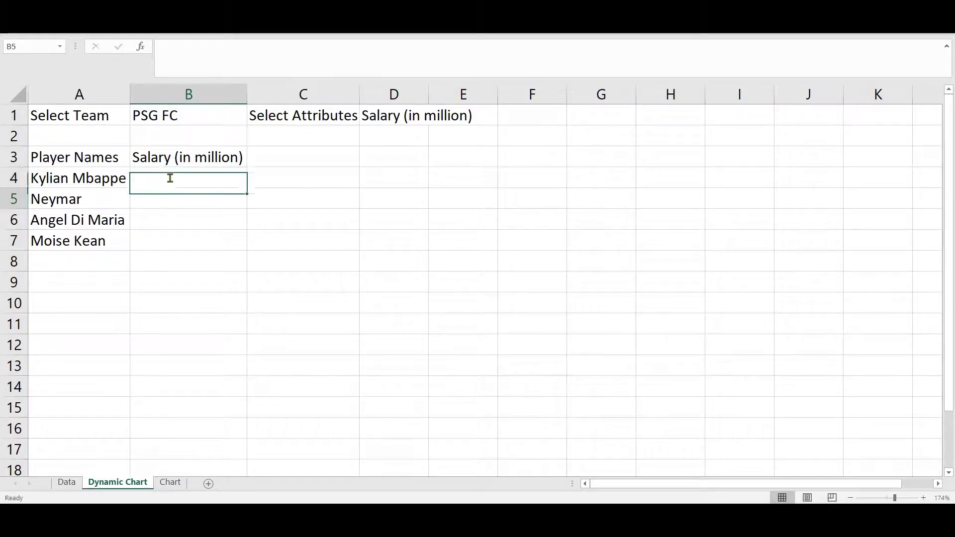
key("Return")
left_click(169, 178)
- Examine the Players[Name] array argument in the A4 FILTER formula, leaving the formula as it is
key("Left")
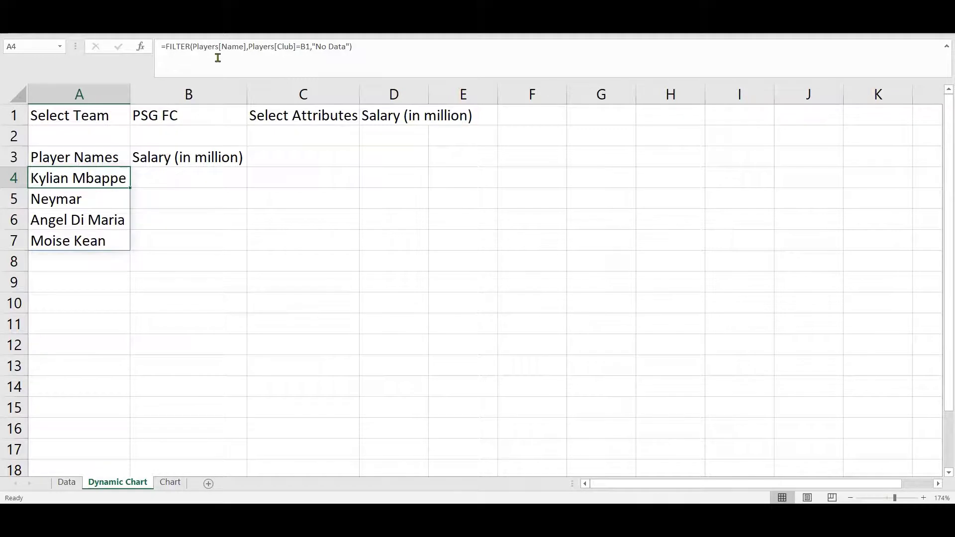
left_click_drag(224, 47, 244, 47)
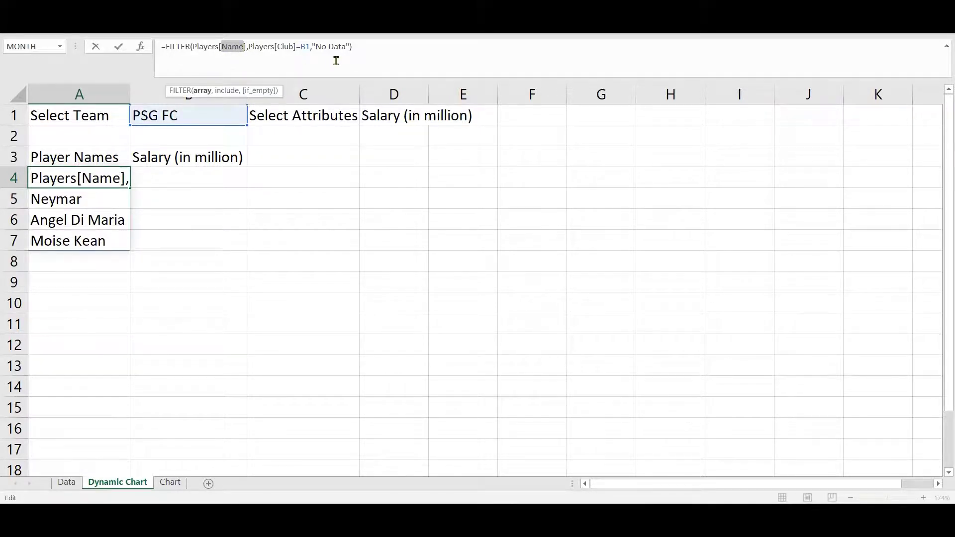
left_click(360, 54)
key("Return")
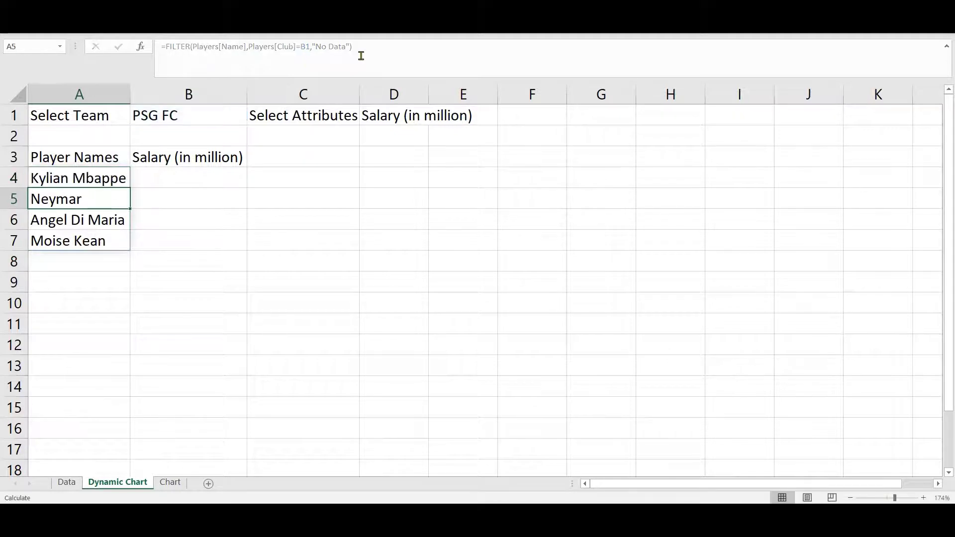
- Start a FILTER formula in B4 with the INDIRECT function as its array argument
key("Up")
key("Right")
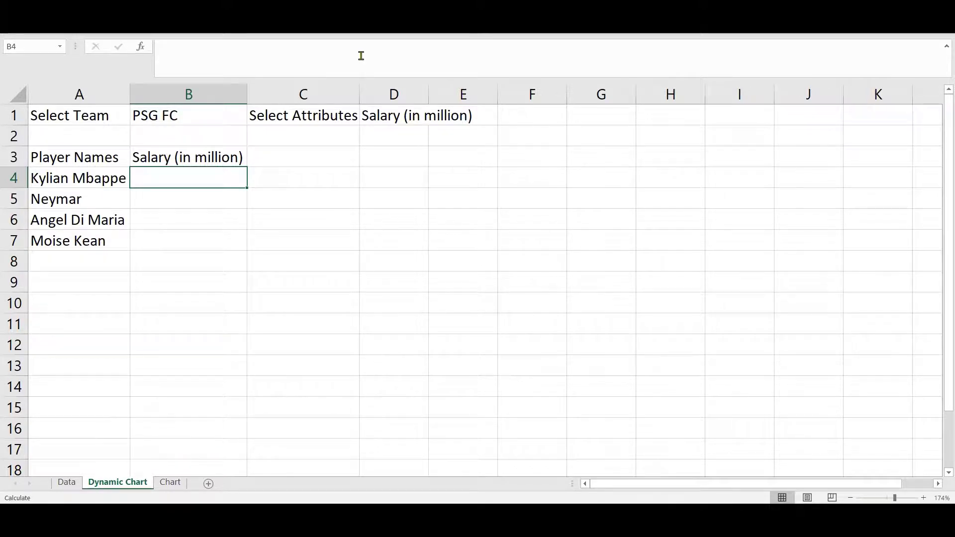
left_click(309, 61)
type("=Filter")
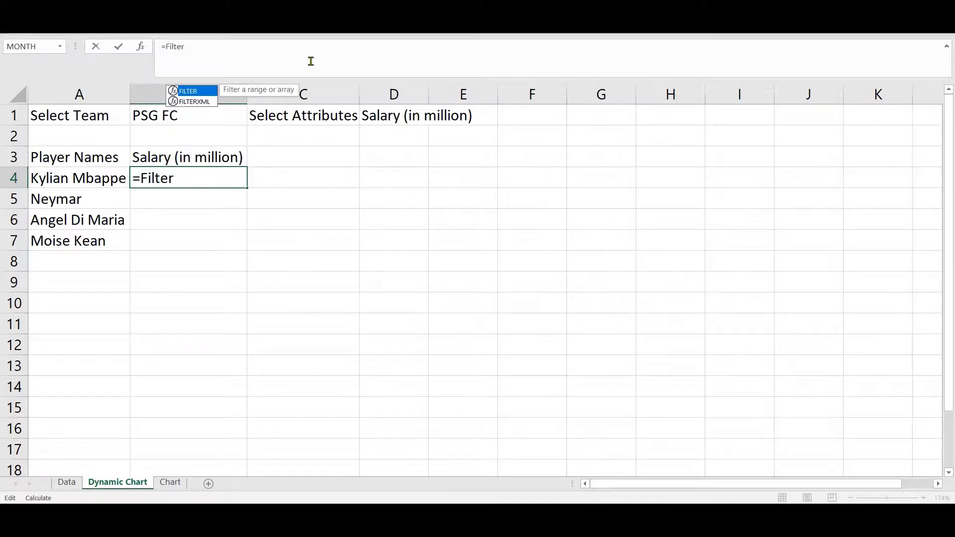
type("(I")
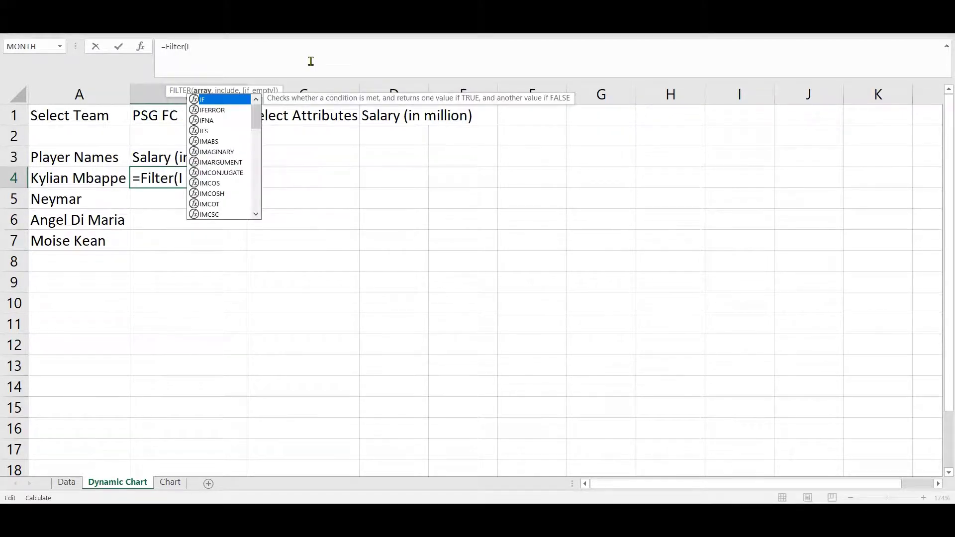
type("N")
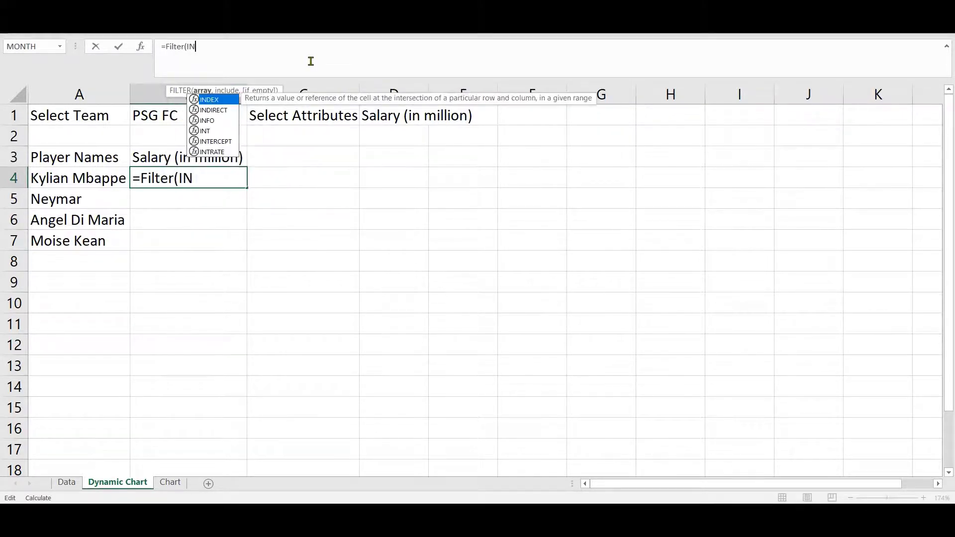
double_click(211, 110)
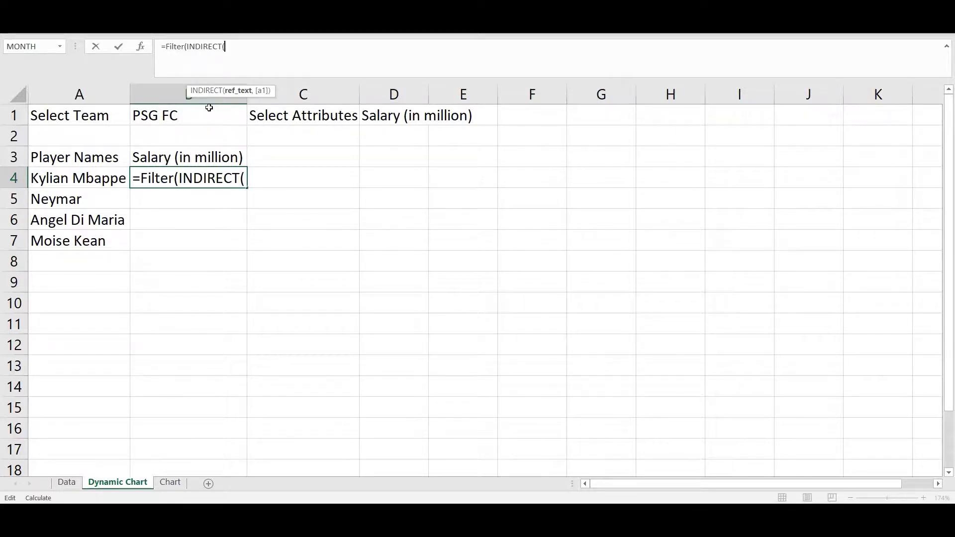
- Set the INDIRECT reference text to "Players["&B3&"]" and close the function
type("\"T")
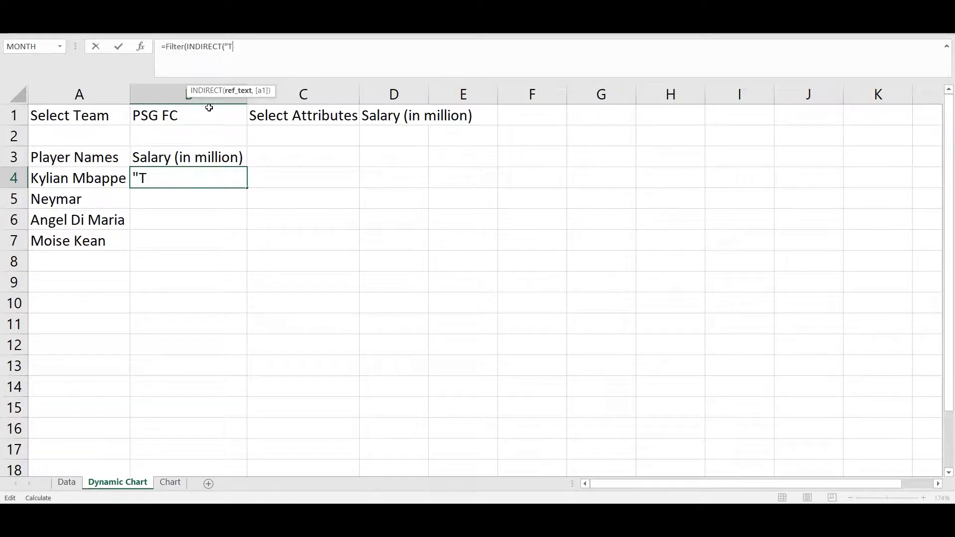
key("BackSpace")
type("Players")
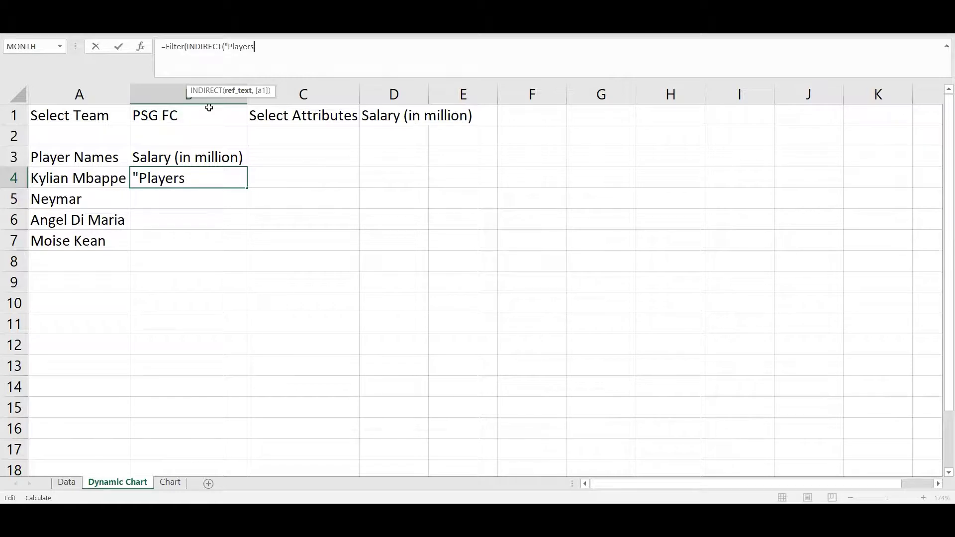
type("[\"&")
left_click(172, 155)
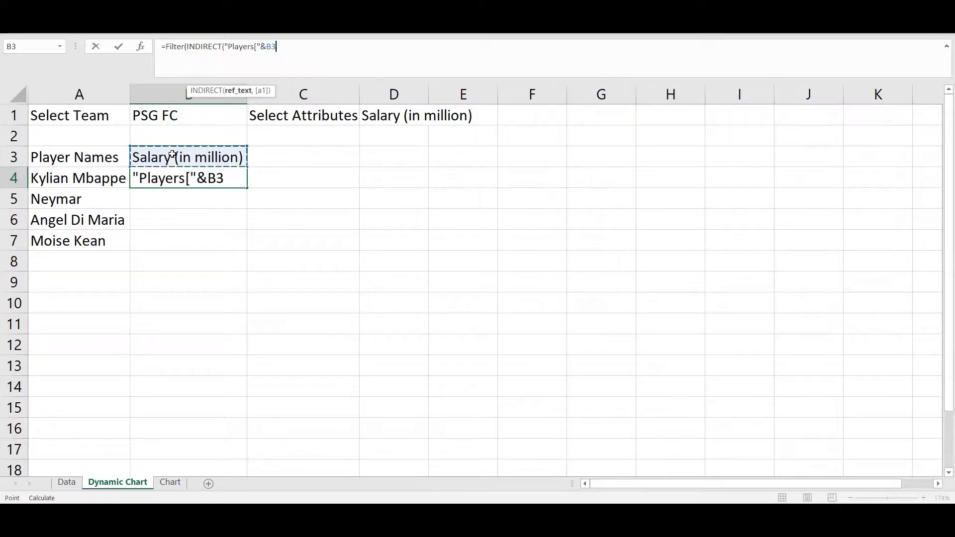
type("&\"]")
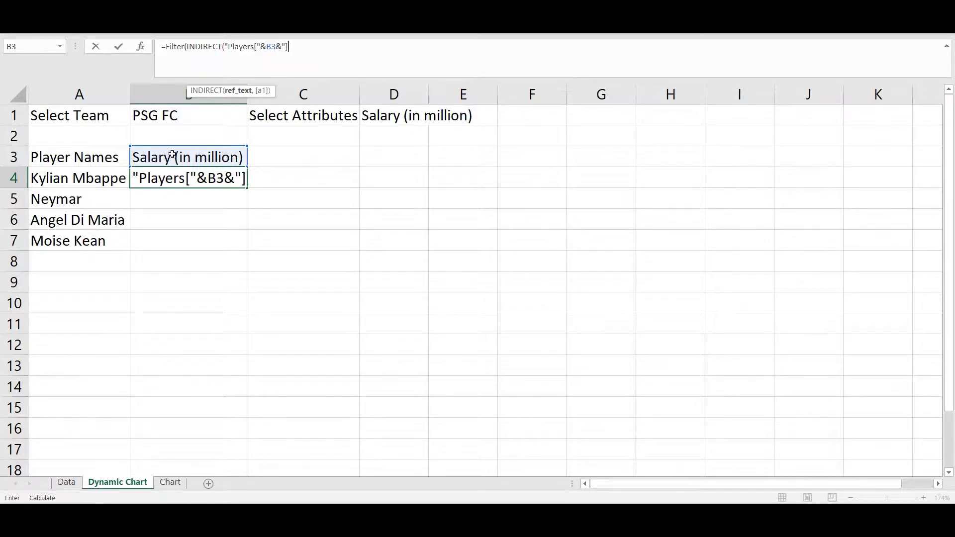
type("\"")
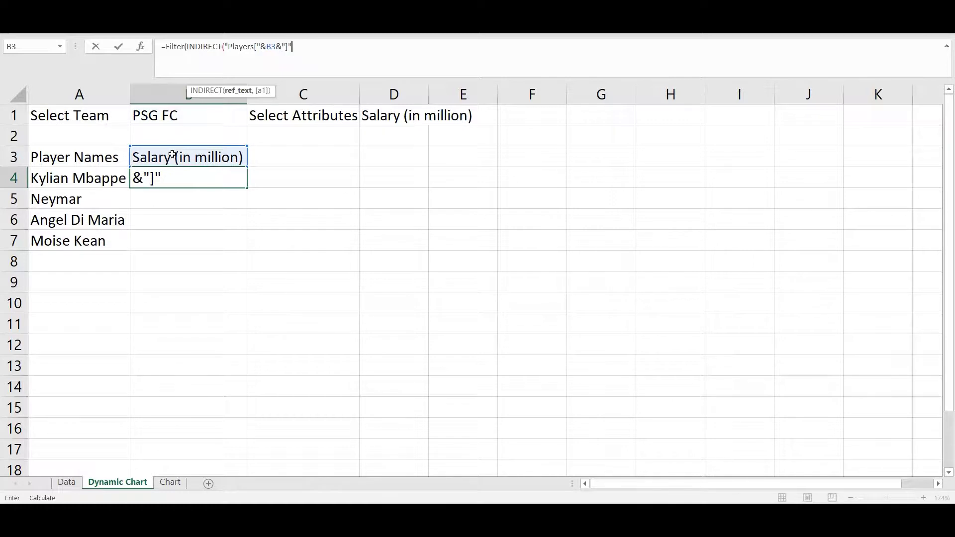
type(")")
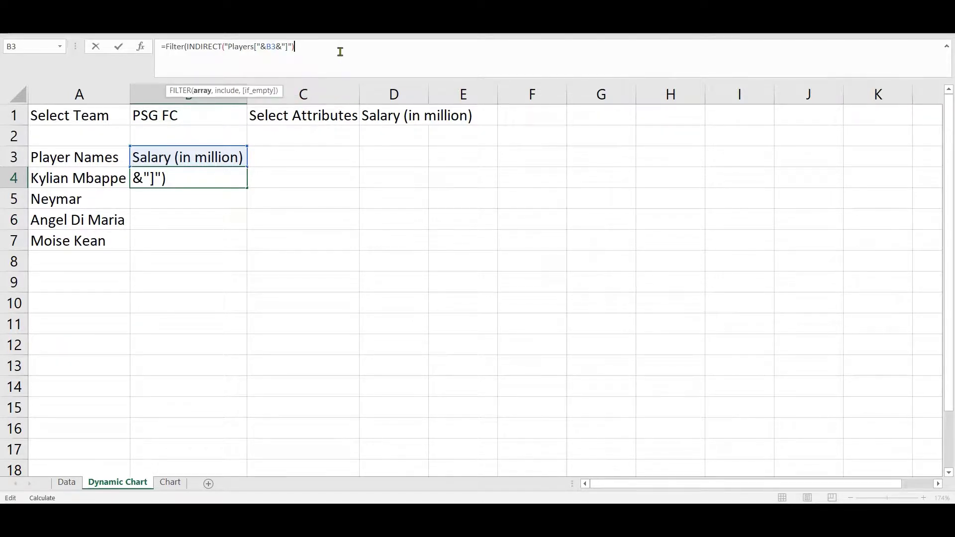
- Set the include condition of the B4 FILTER formula to Players[Club]=B1
type(",")
type("Pl")
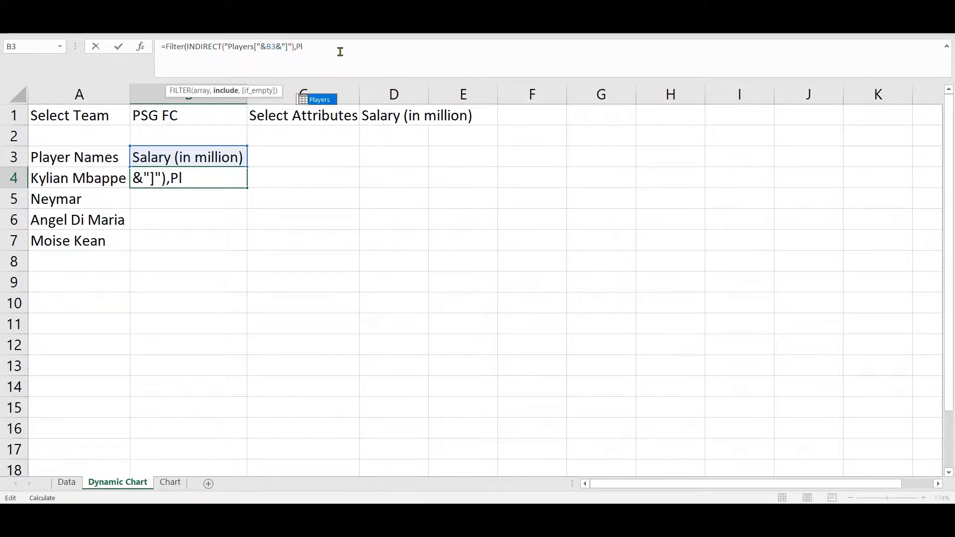
double_click(313, 99)
type("[")
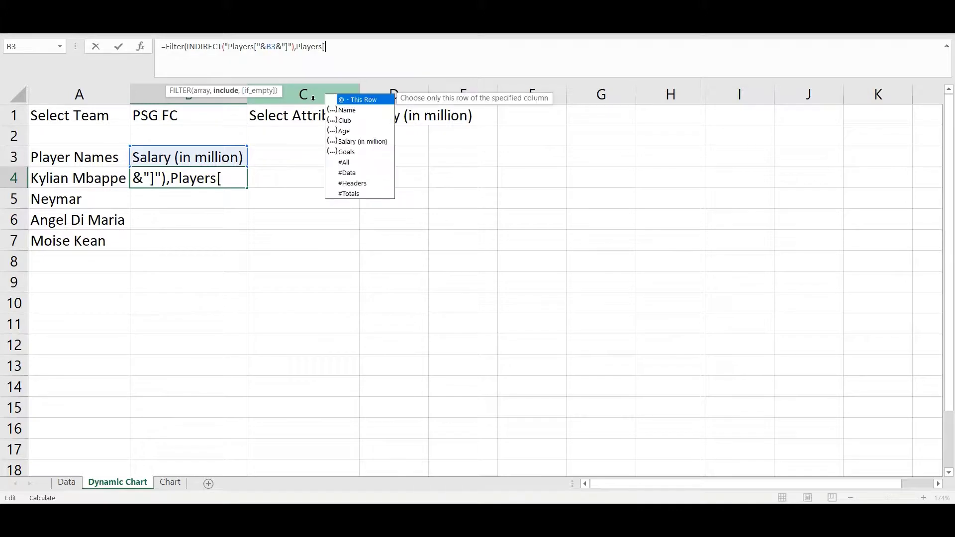
double_click(353, 118)
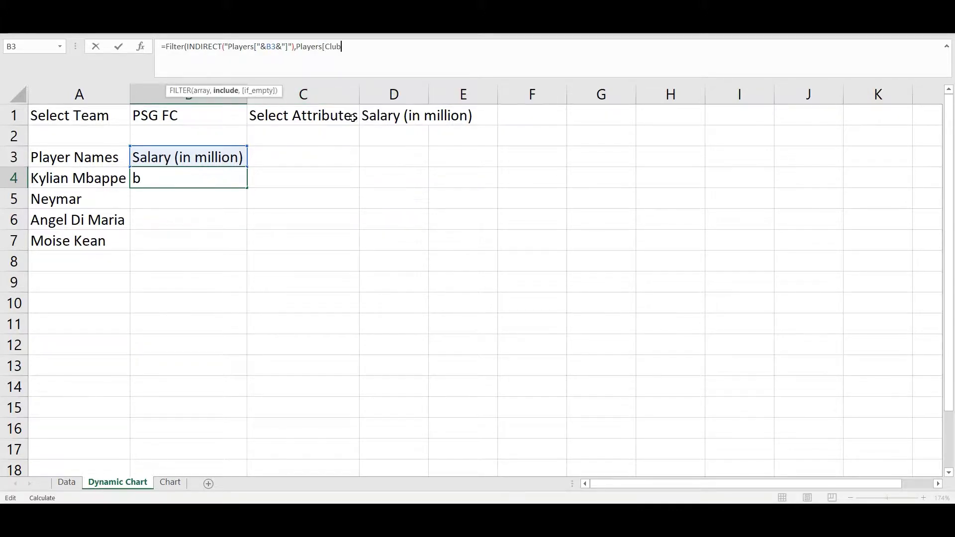
type("]=")
left_click(183, 120)
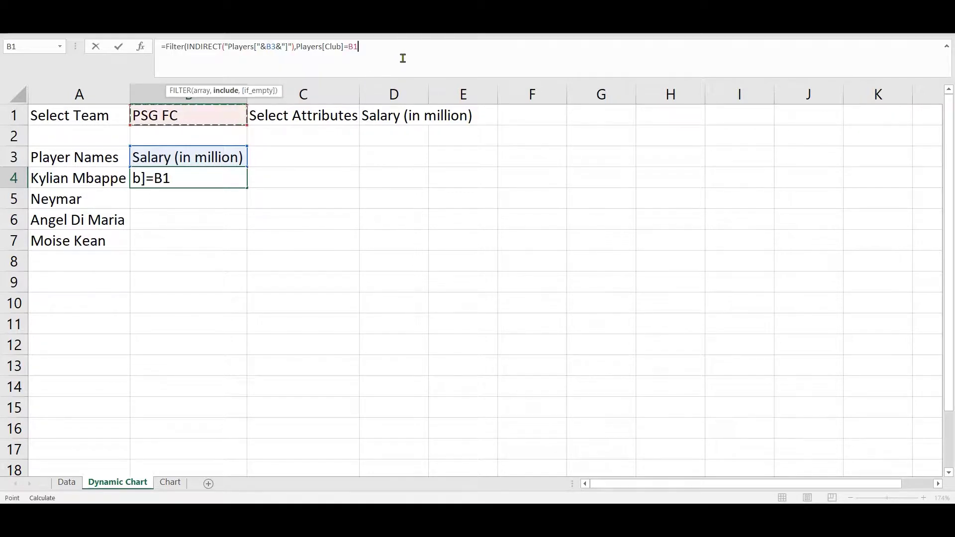
- Complete the B4 formula with "No Data" as the value returned for empty results
type(",")
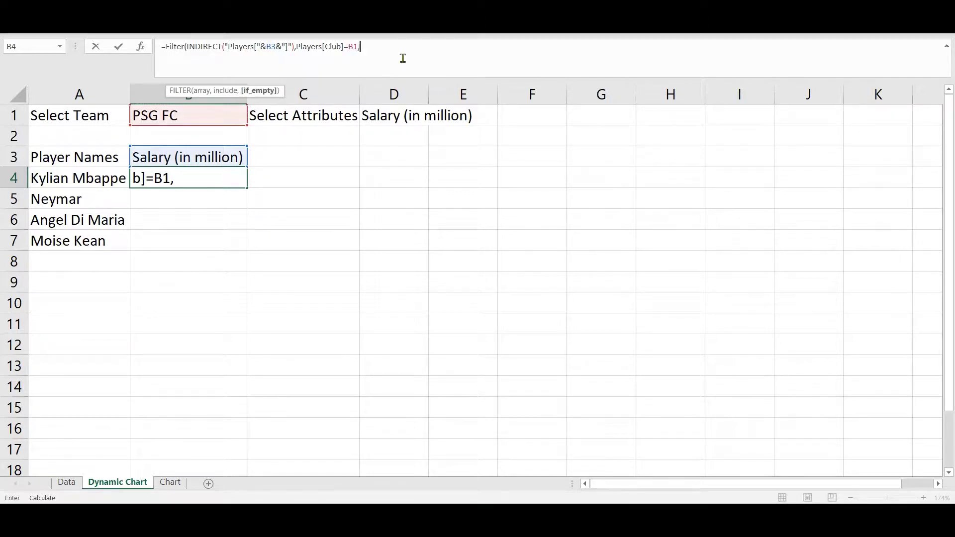
type("\"No Data")
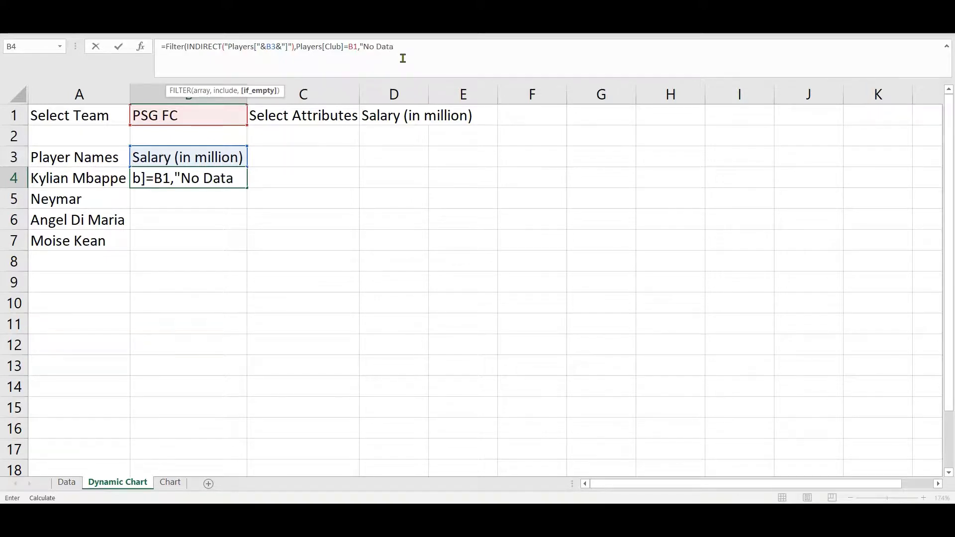
type("\")")
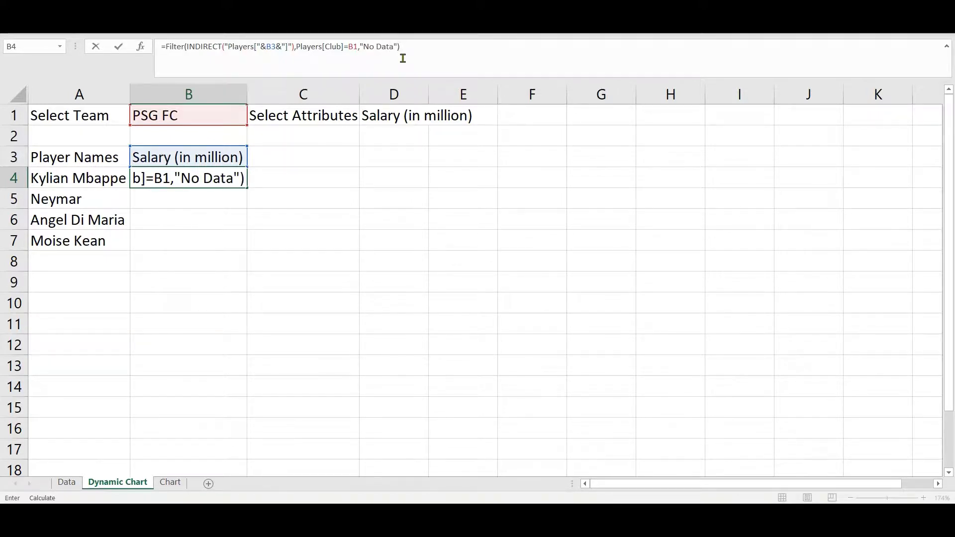
key("Return")
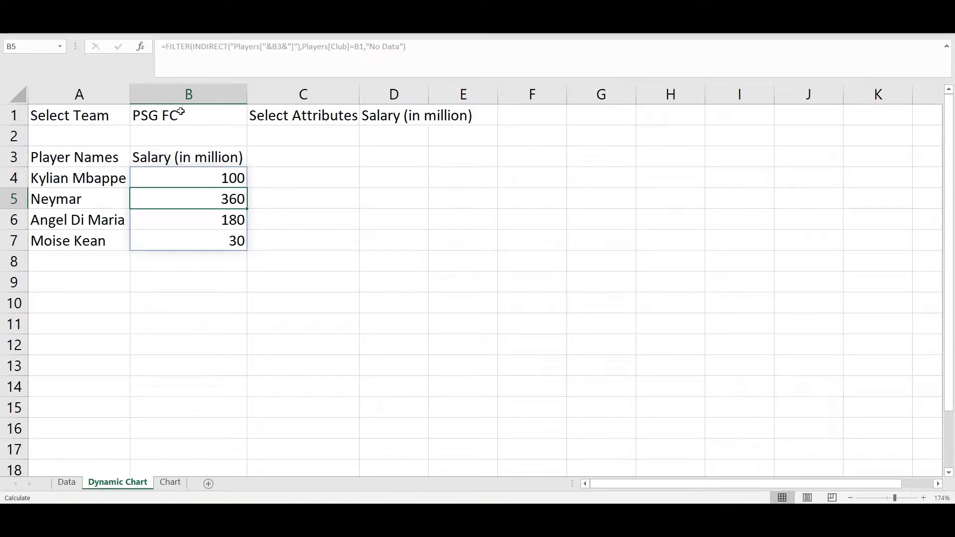
- Check the PSG FC players' salaries in the Data sheet against the formula results
left_click(65, 482)
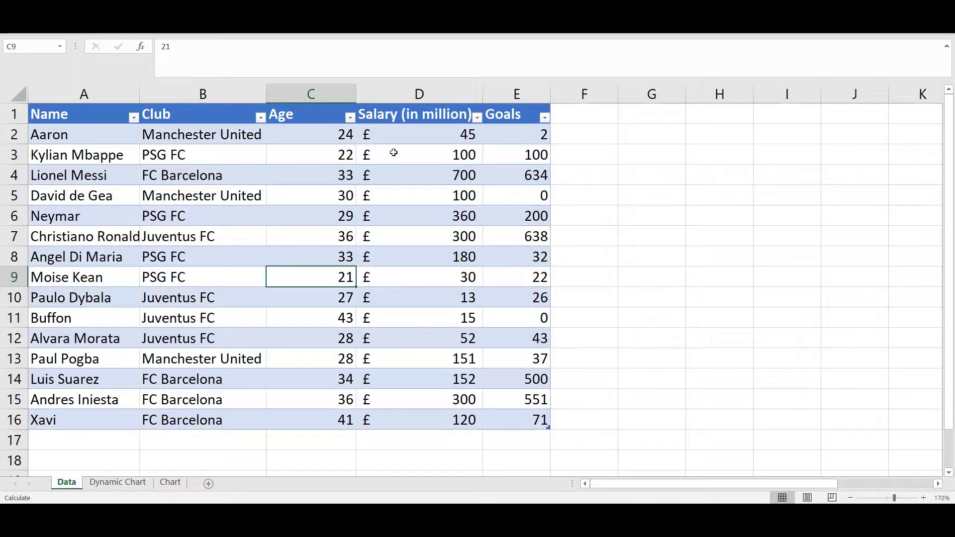
left_click(440, 160)
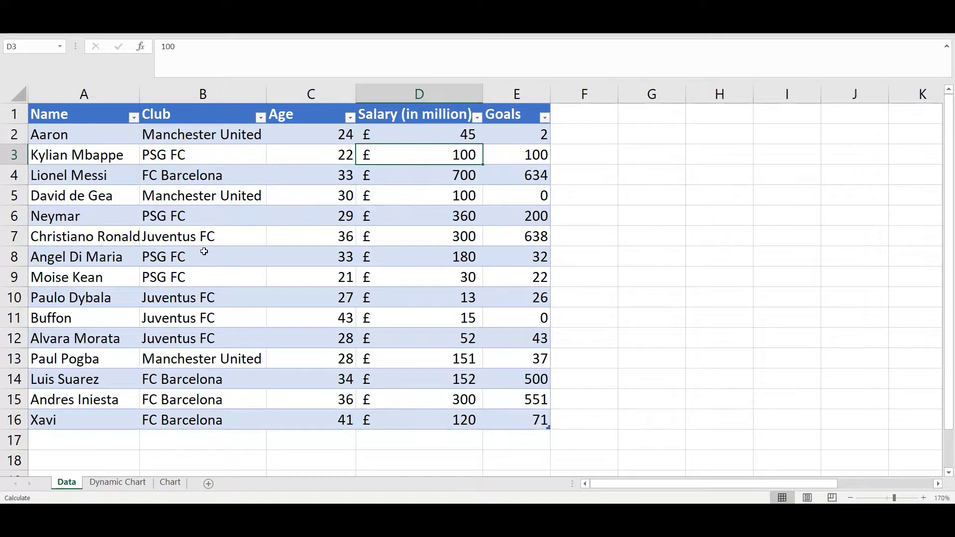
left_click(198, 228)
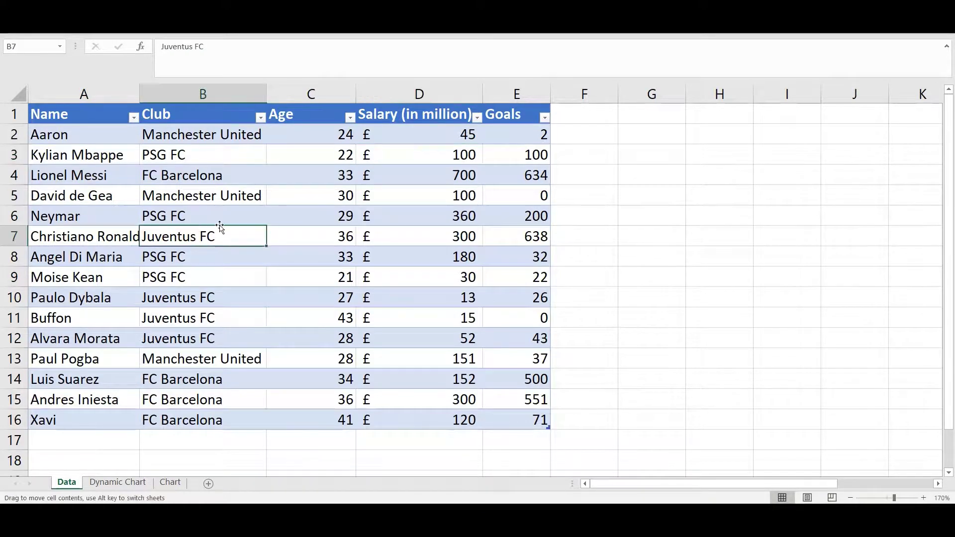
left_click(242, 221)
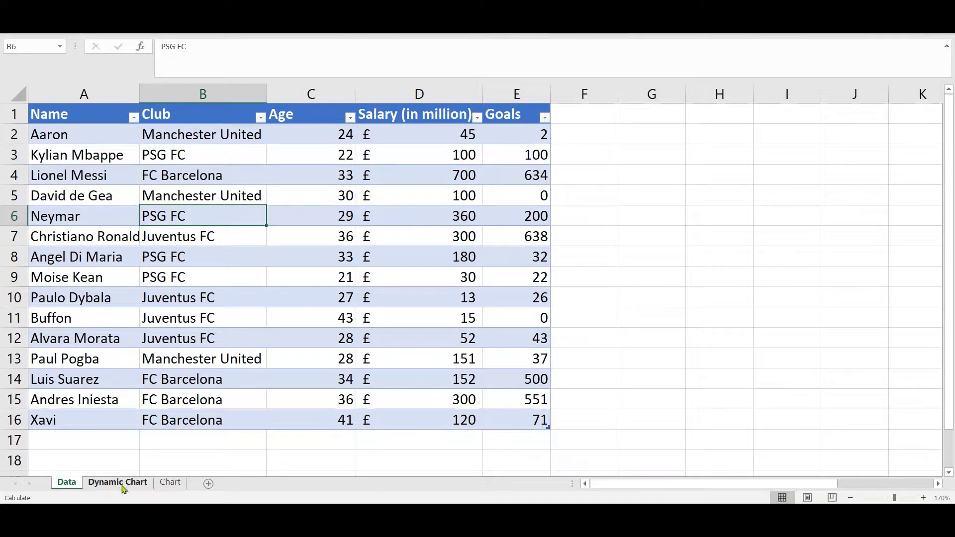
- Set the attribute in D1 of the Dynamic Chart sheet to Age and check the players' ages against the Data sheet
left_click(123, 486)
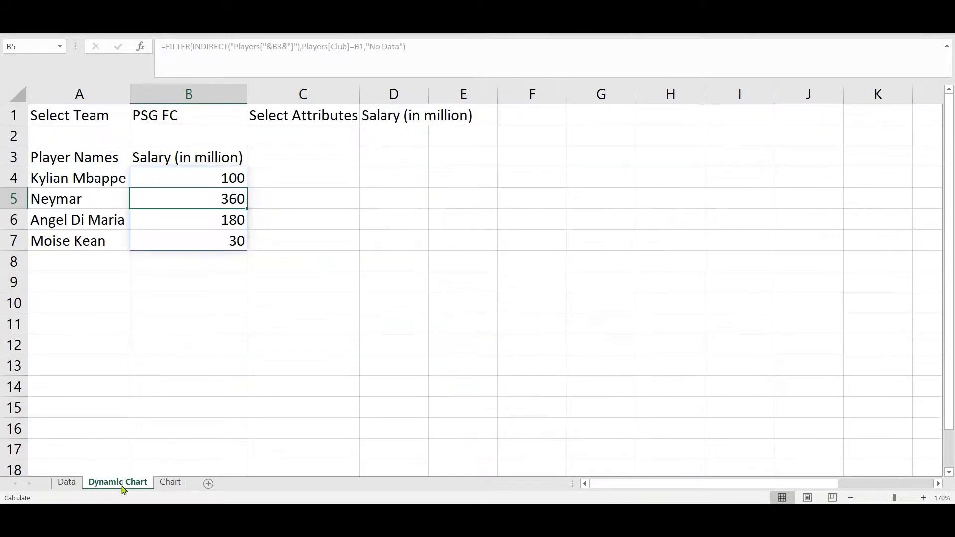
left_click(334, 122)
left_click(391, 119)
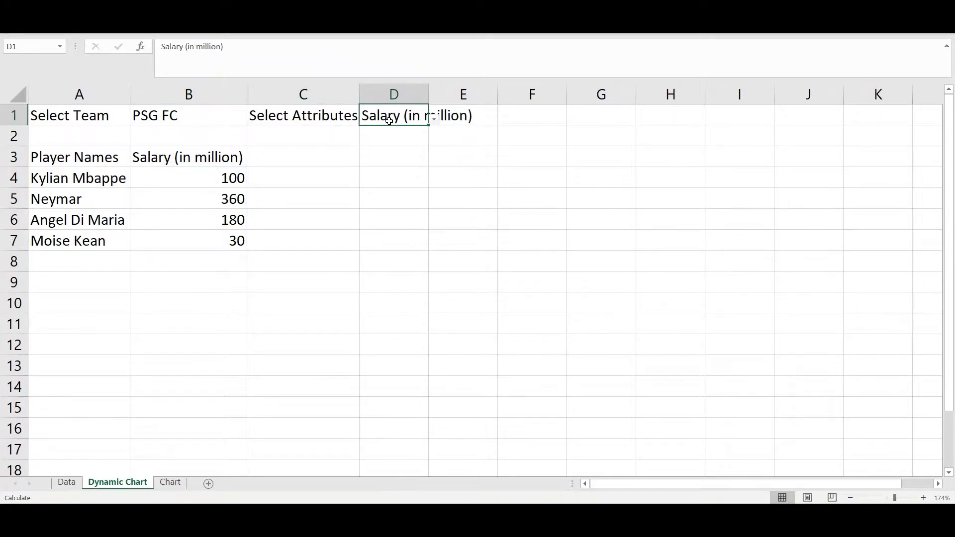
left_click(432, 119)
left_click(370, 132)
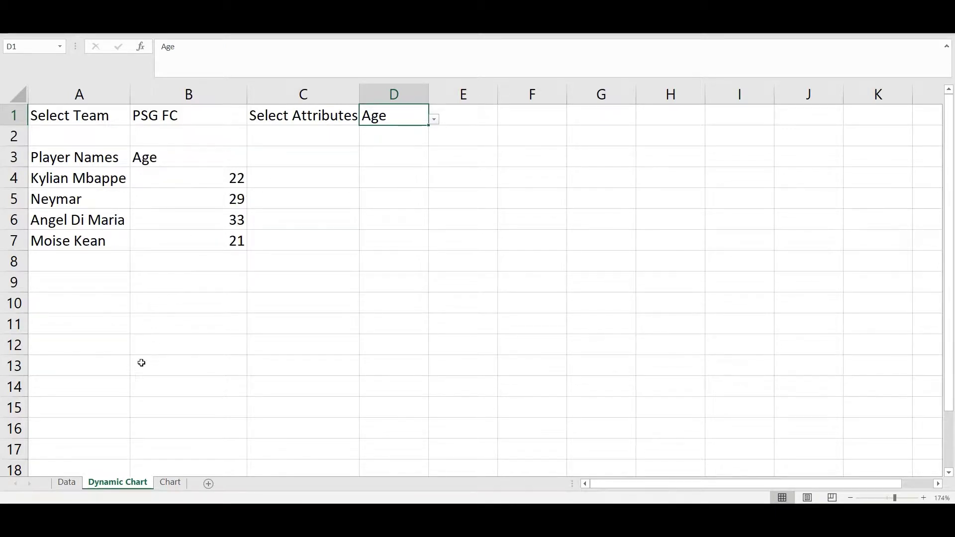
left_click(66, 481)
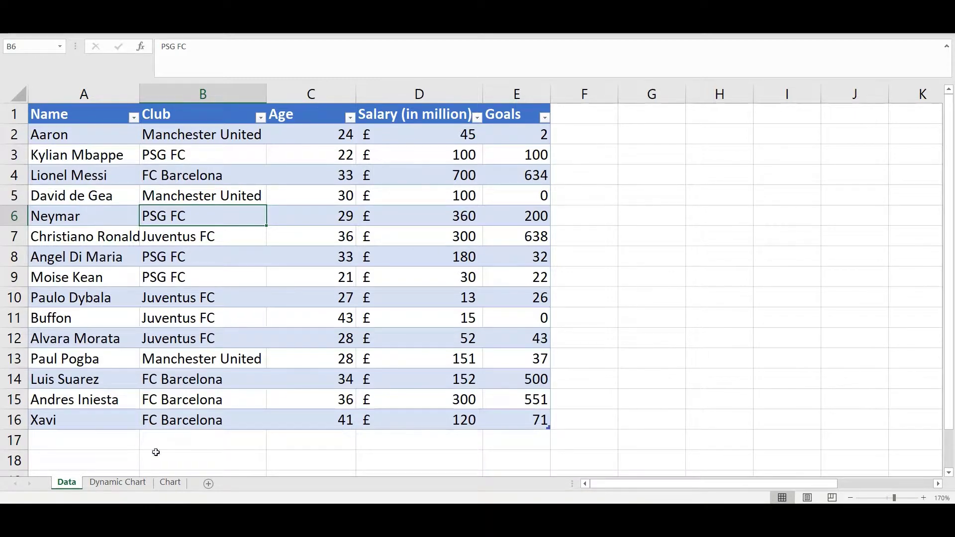
- Review the FILTER formula in B4 of the Dynamic Chart sheet, focusing on its INDIRECT array argument
left_click(122, 482)
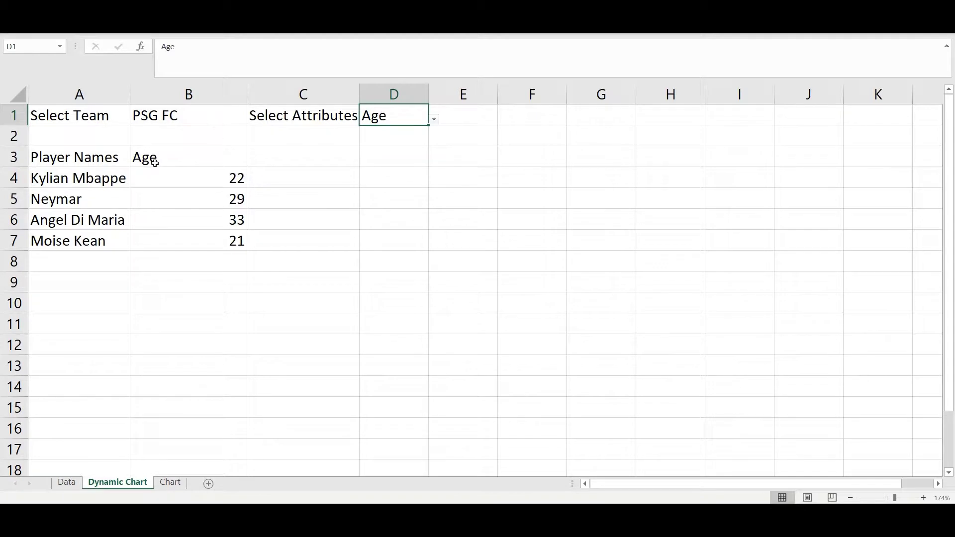
left_click(102, 160)
left_click(197, 178)
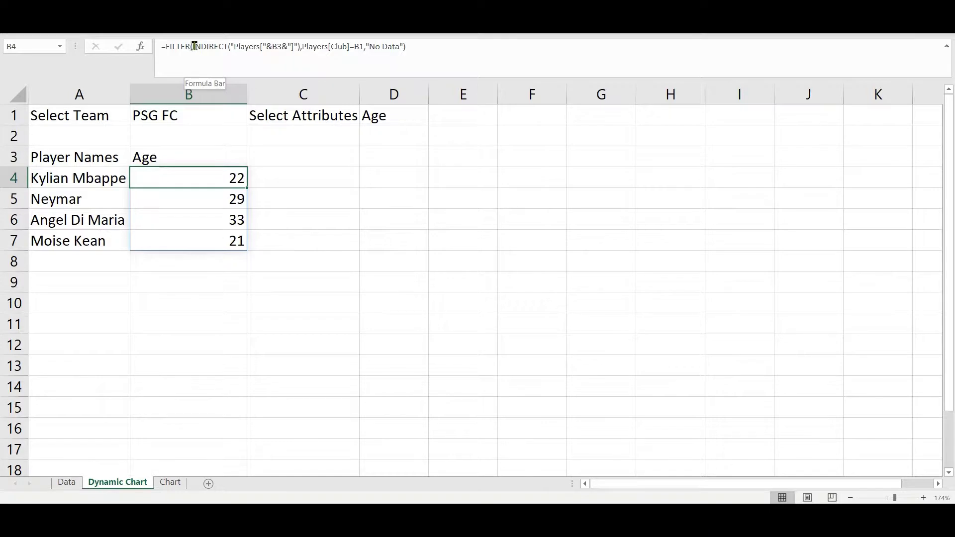
left_click_drag(194, 46, 284, 46)
key("shift+Right")
key("shift+Right")
key("shift+Right")
key("shift+Right")
key("shift+Right")
key("shift+Right")
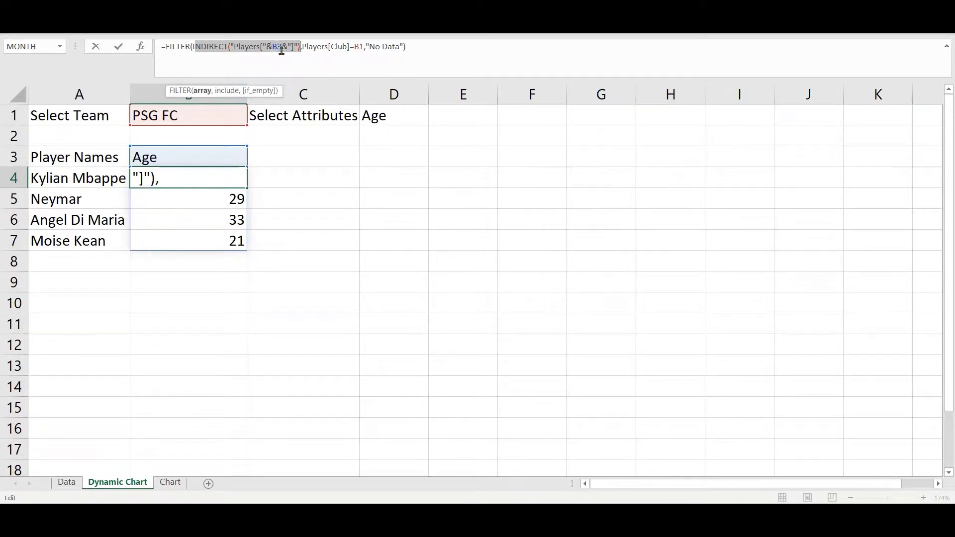
left_click(423, 54)
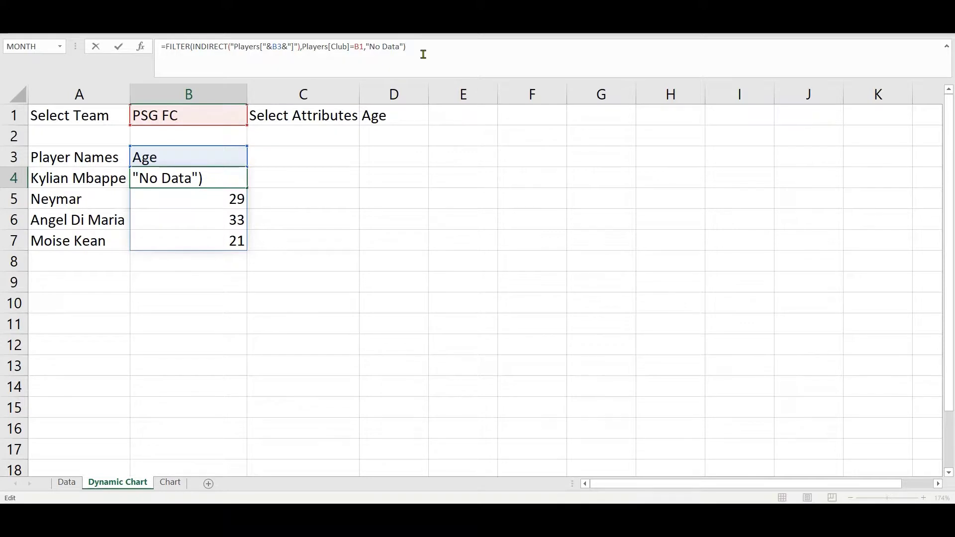
key("Return")
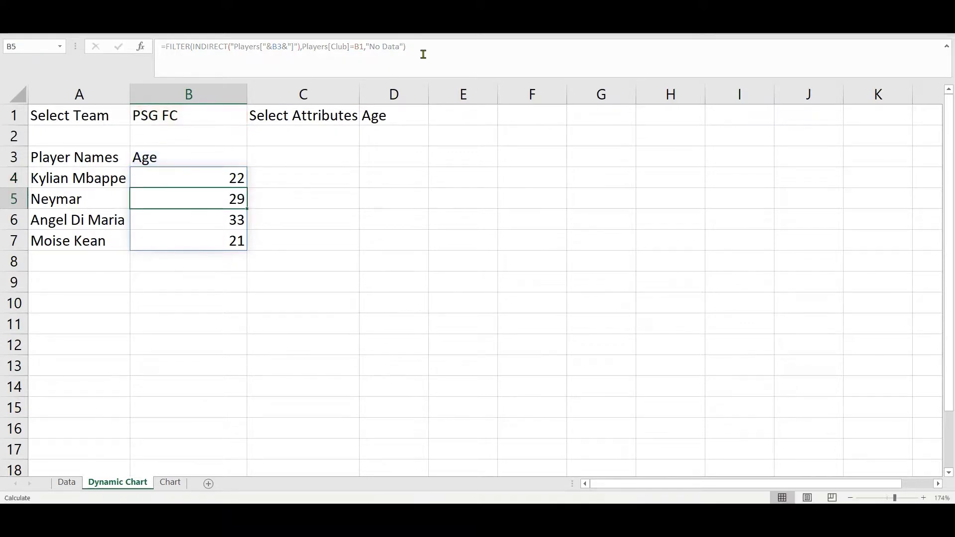
- Set the attribute in D1 to Goals
key("Up")
key("Up")
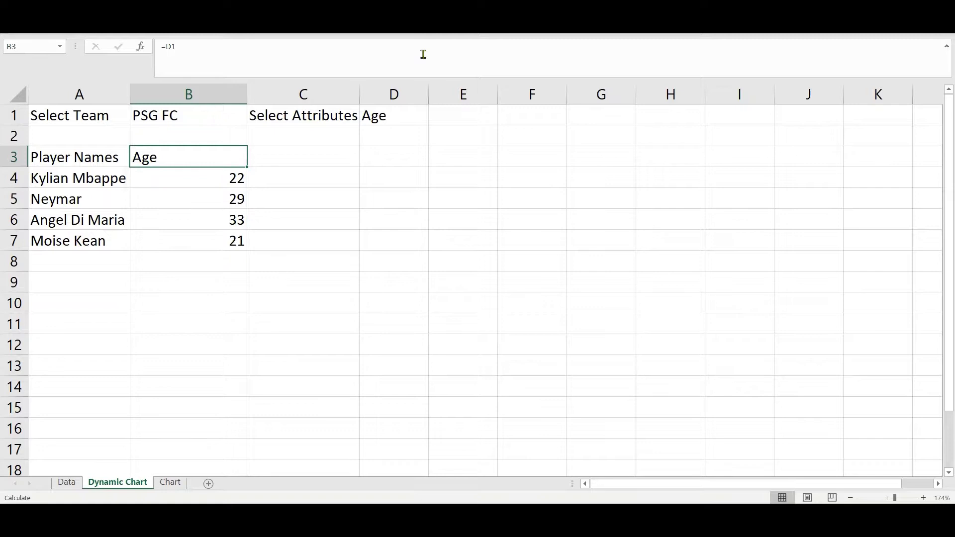
left_click(382, 115)
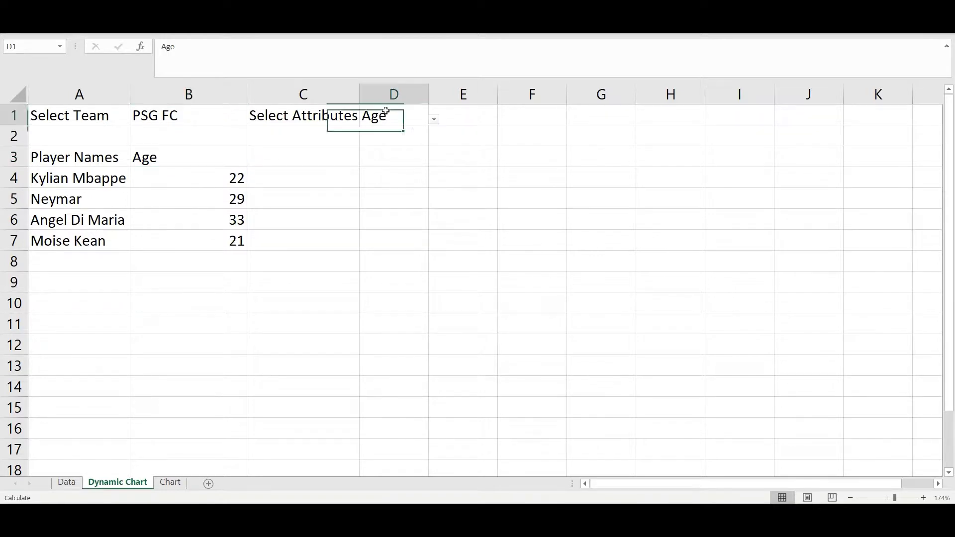
left_click(434, 120)
left_click(360, 164)
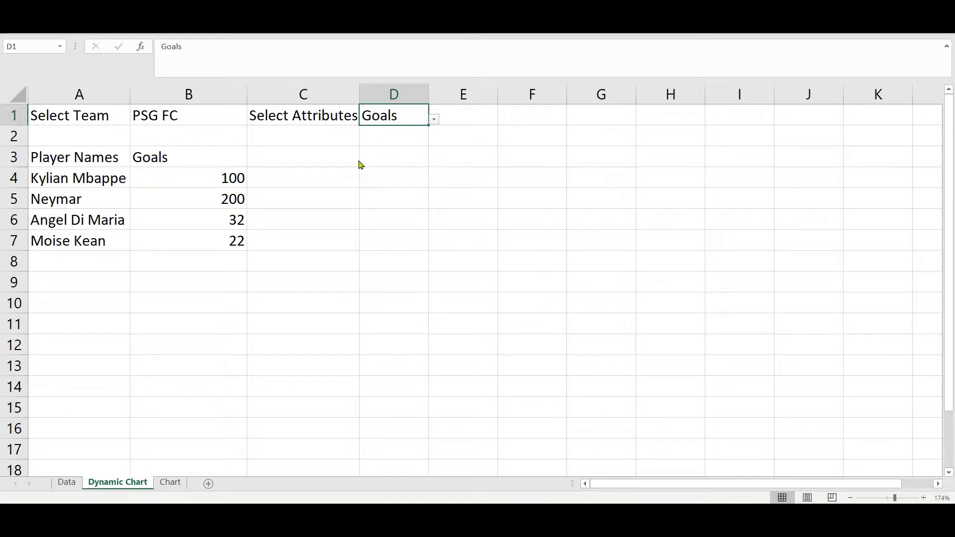
- Insert a 2-D pie chart from the player data in A3:B7 and place it beside the table, starting at column C
left_click(224, 237)
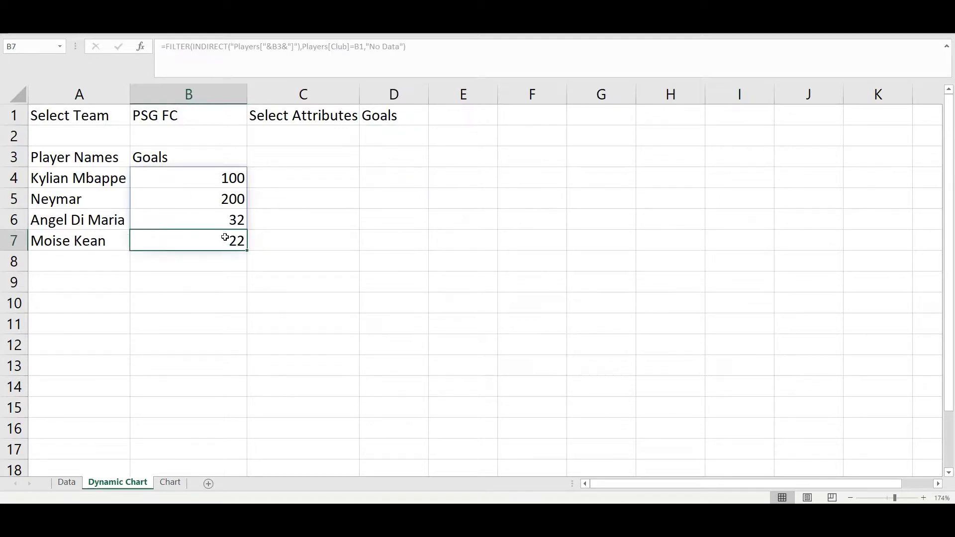
key("Down")
key("Up")
key("shift+Up")
key("shift+Up")
key("shift+Up")
key("shift+Up")
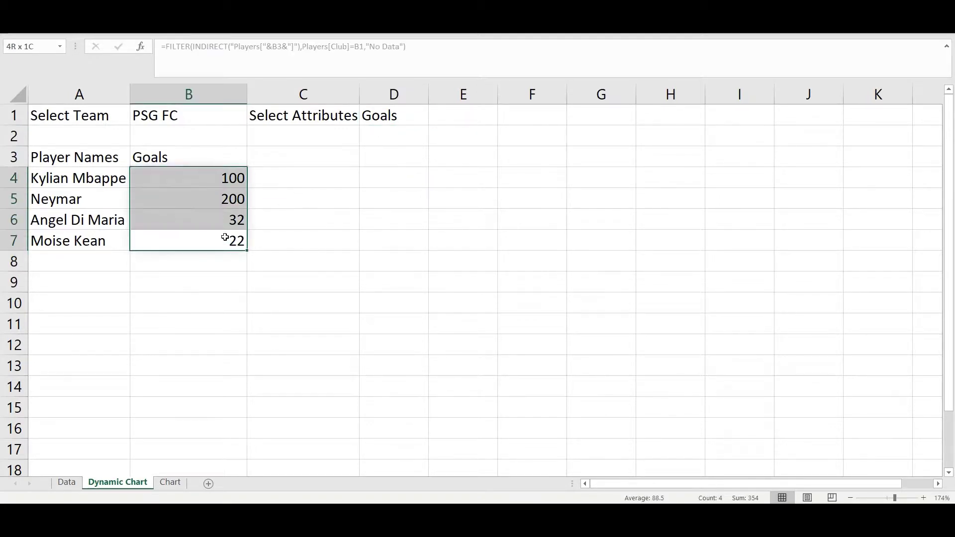
key("shift+Left")
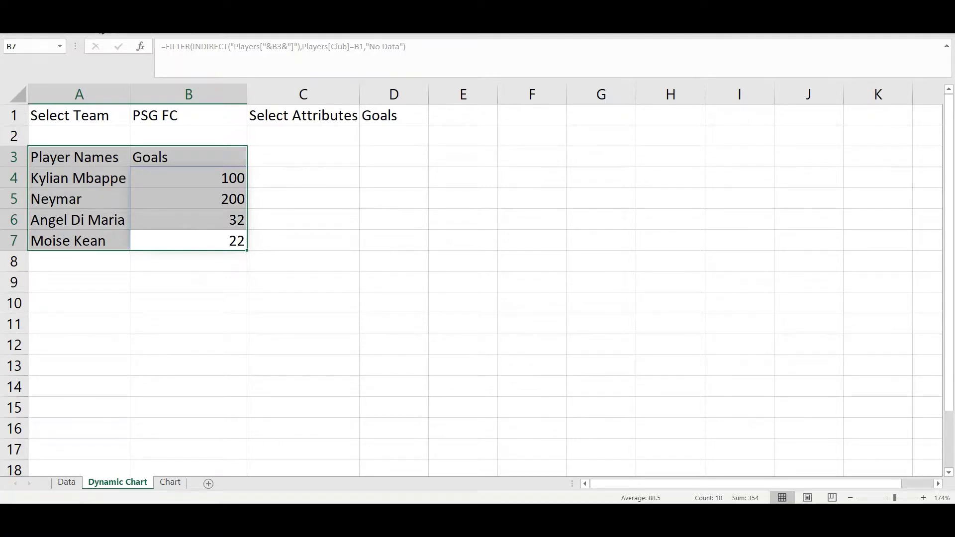
left_click(77, 24)
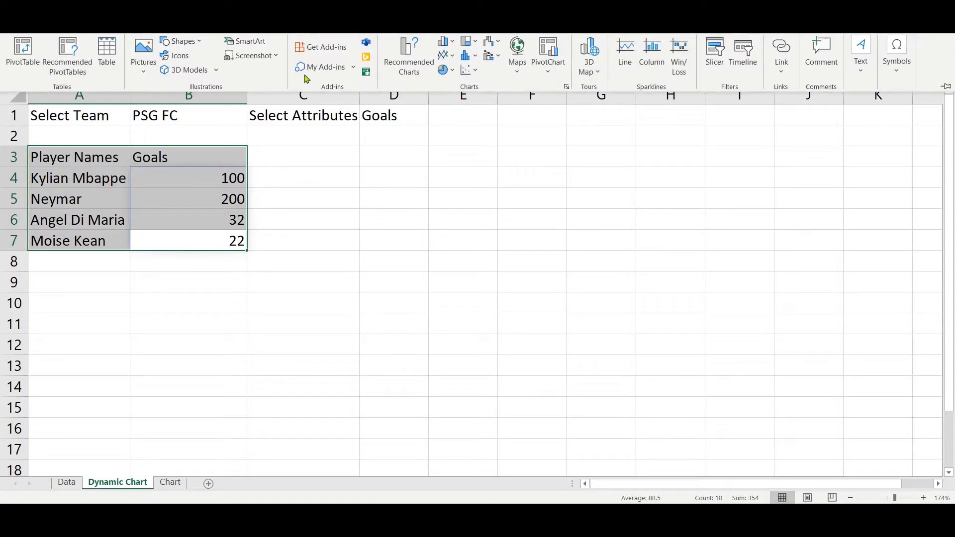
left_click(444, 69)
left_click(453, 109)
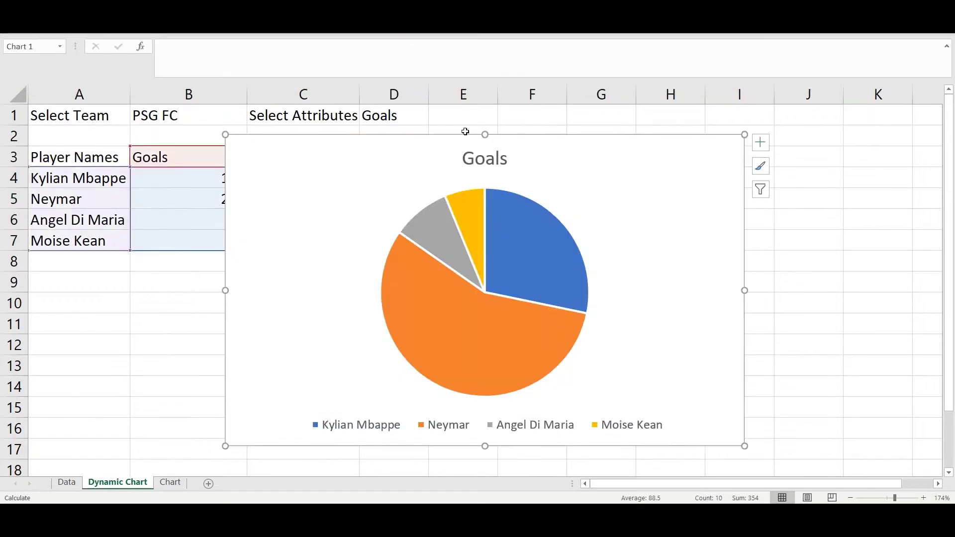
left_click_drag(462, 138, 484, 148)
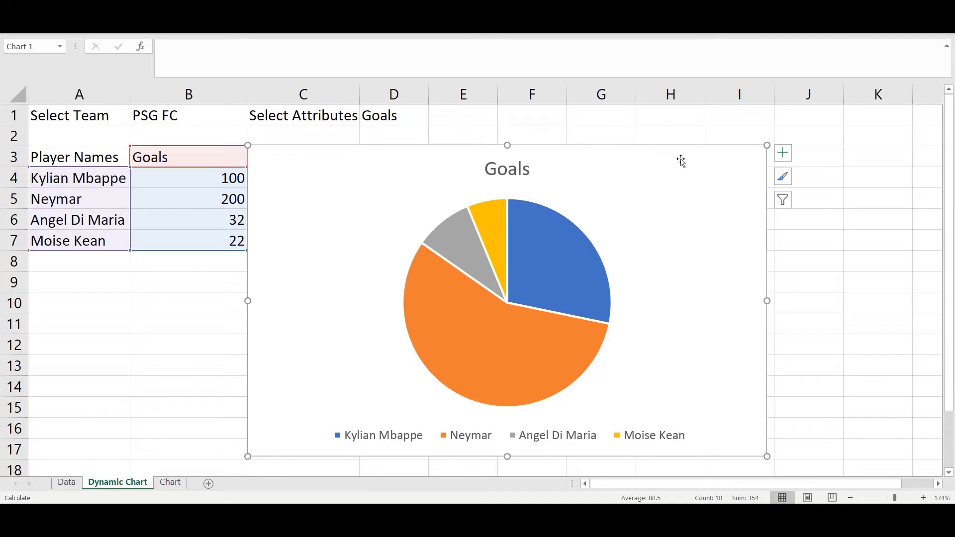
- Add data labels to the pie chart at the Outside End position
left_click(782, 154)
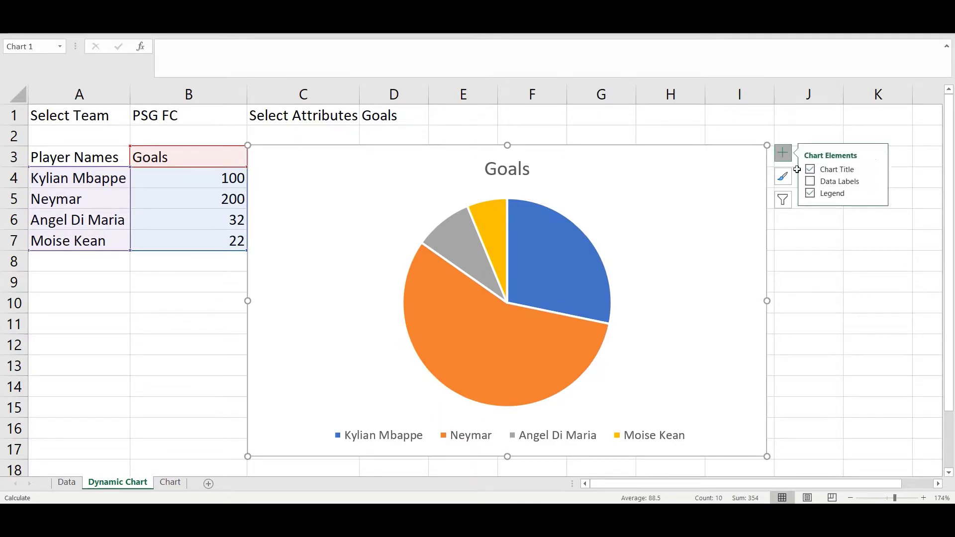
left_click(875, 182)
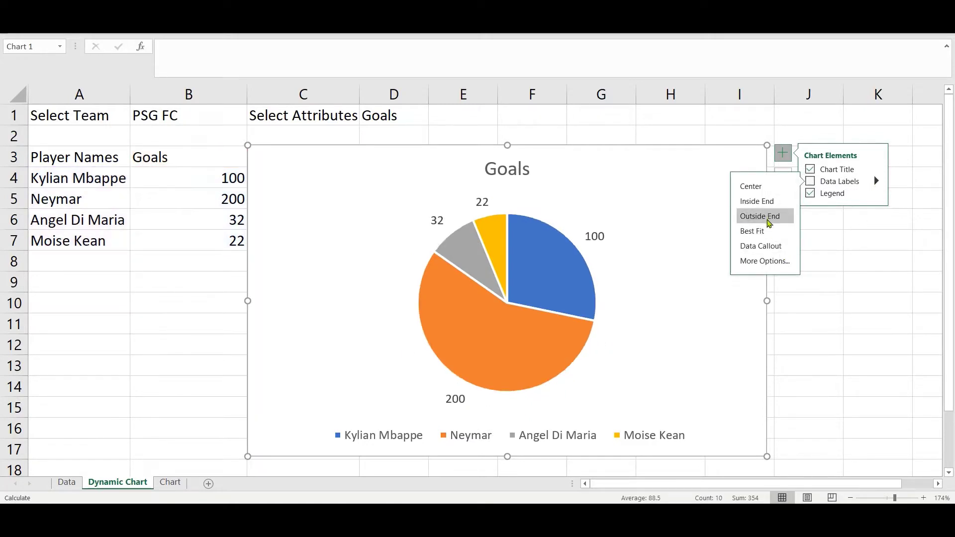
left_click(769, 223)
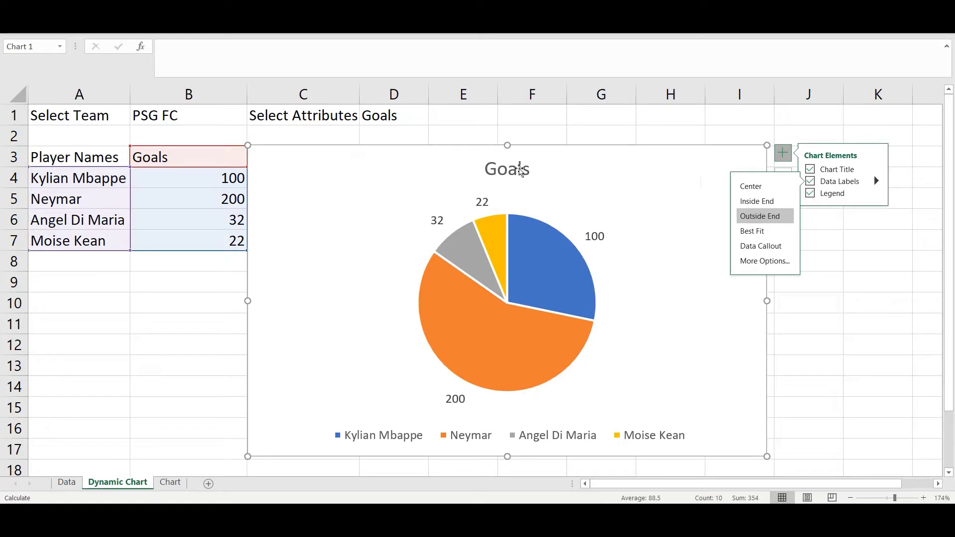
- Fill the pie chart's background with the lightest blue theme colour
right_click(628, 173)
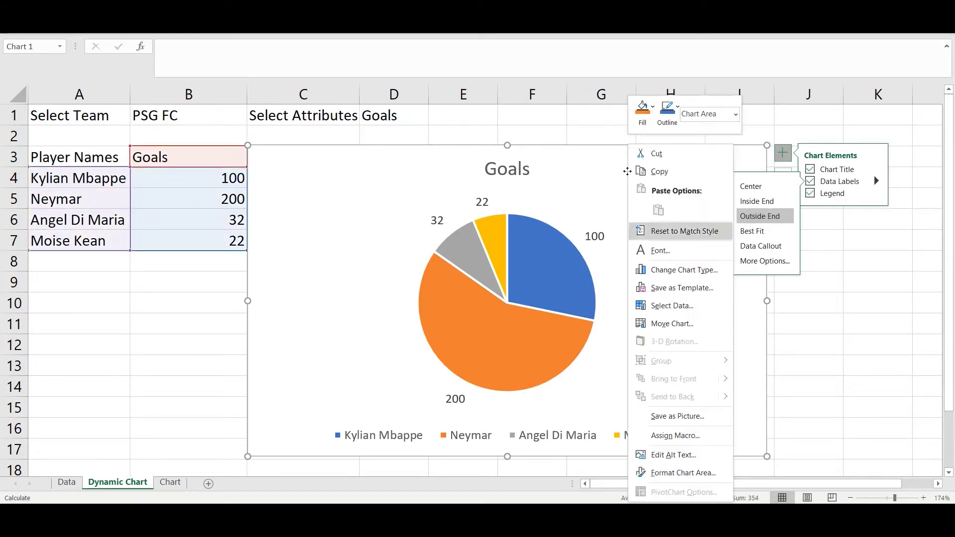
left_click(652, 115)
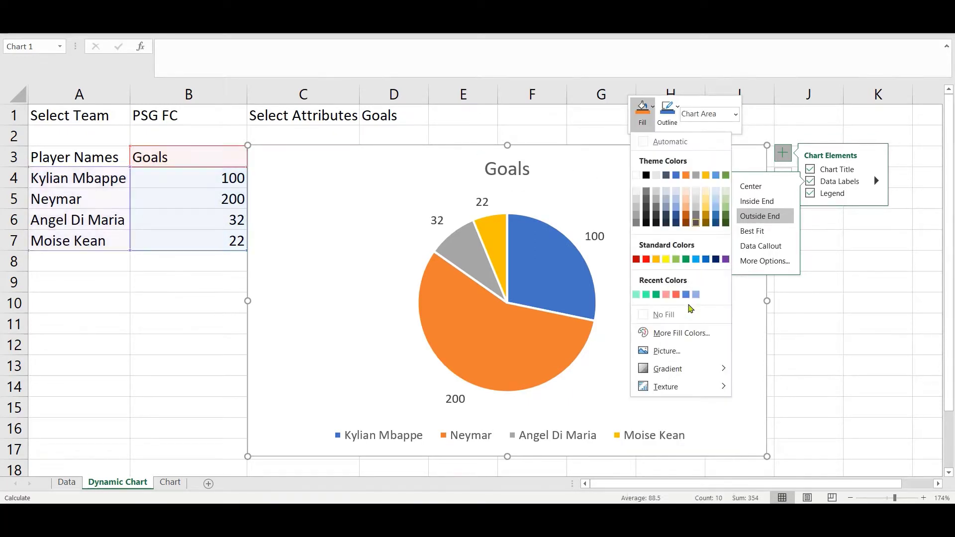
mouse_move(674, 369)
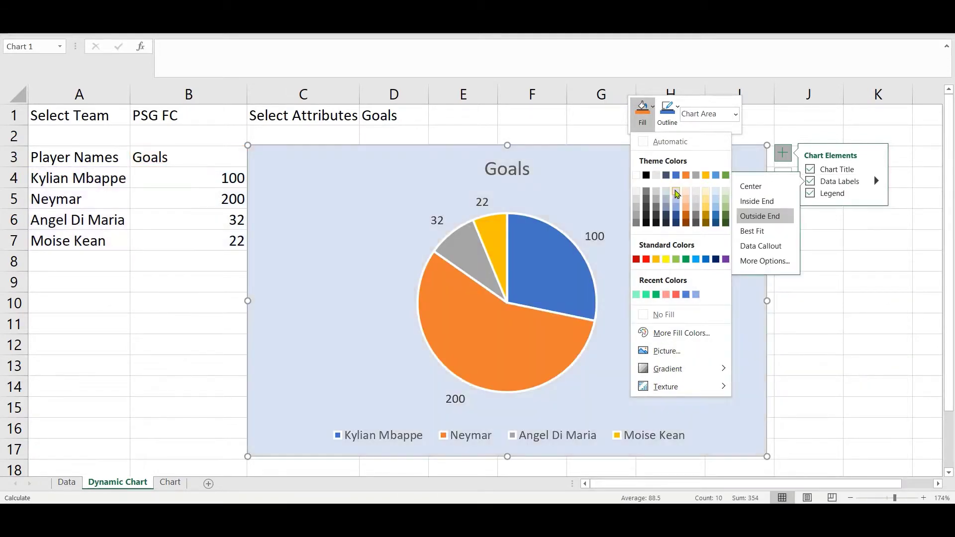
left_click(675, 192)
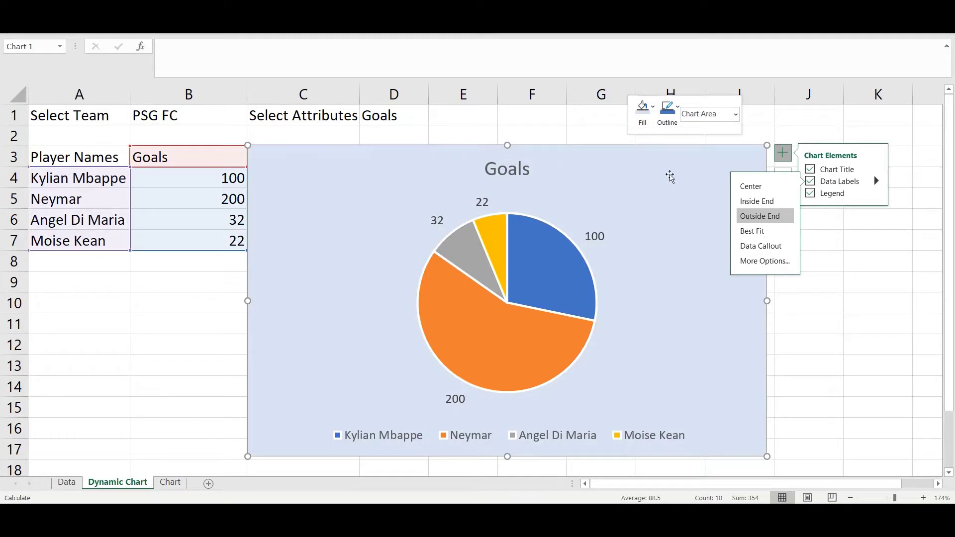
- Format the chart area with a pattern fill, using the dense light blue pattern fifth in the second row of patterns
right_click(669, 171)
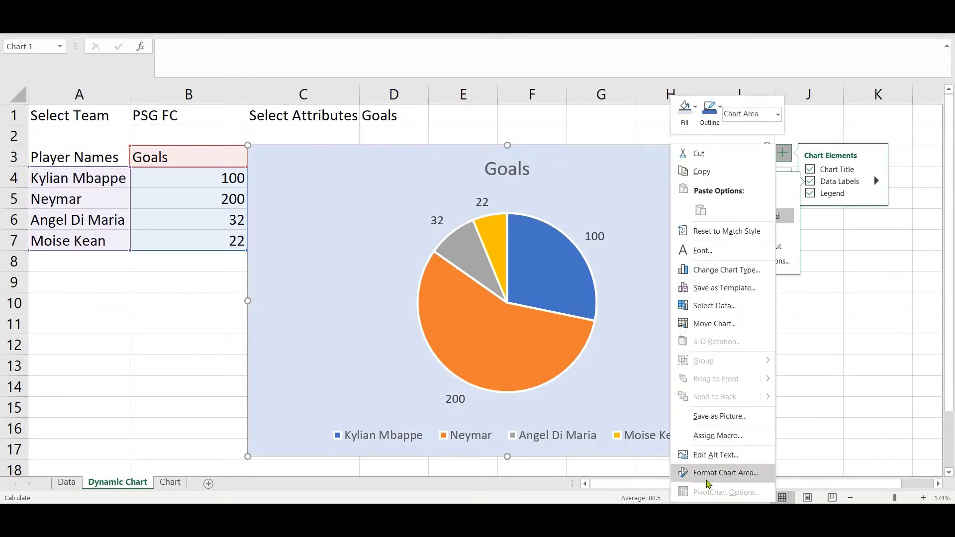
left_click(716, 472)
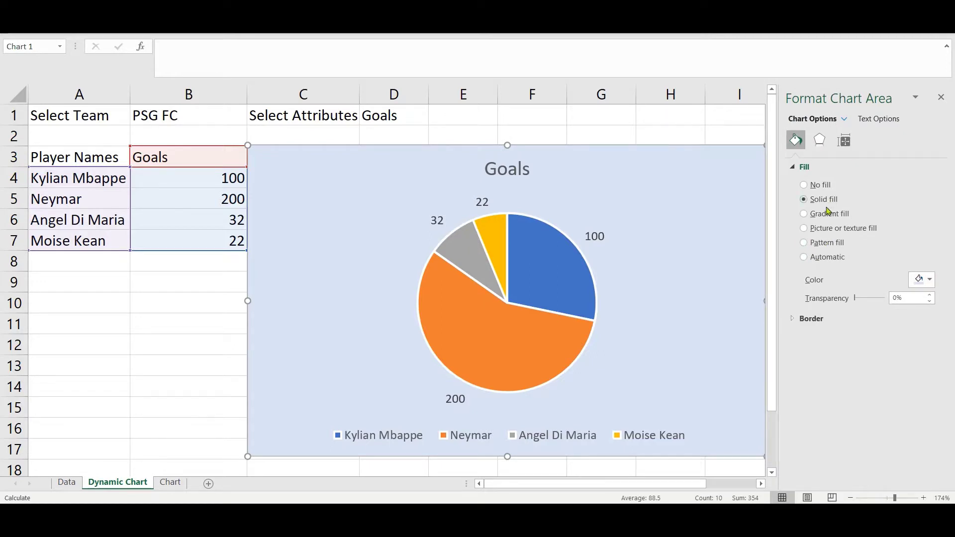
left_click(816, 258)
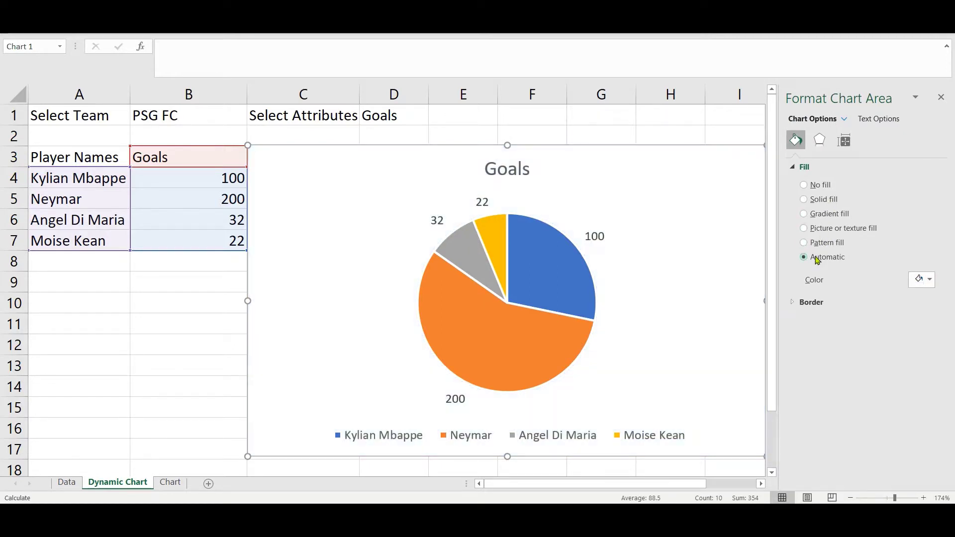
left_click(843, 244)
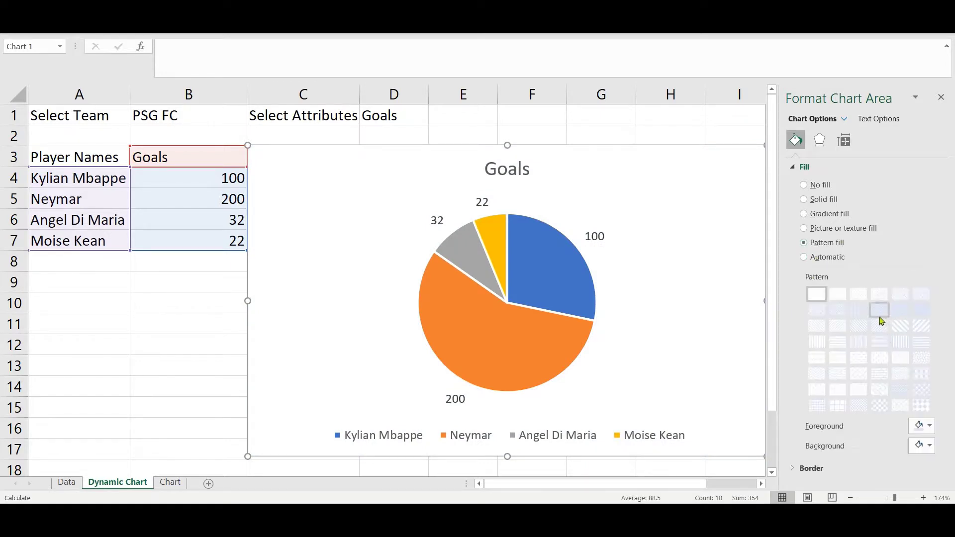
left_click(899, 309)
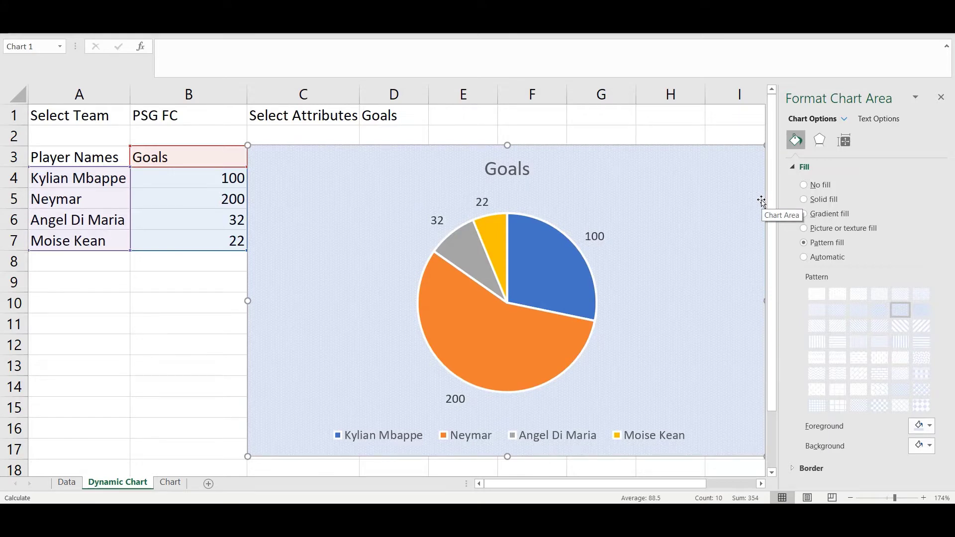
- Give the chart title a solid coral red fill from the recent colours and close the formatting options
left_click(511, 175)
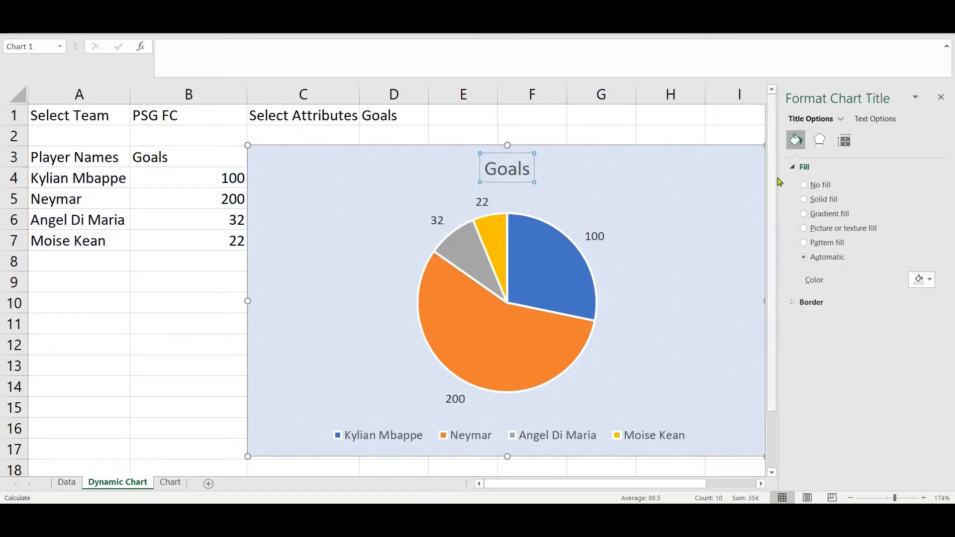
left_click(809, 199)
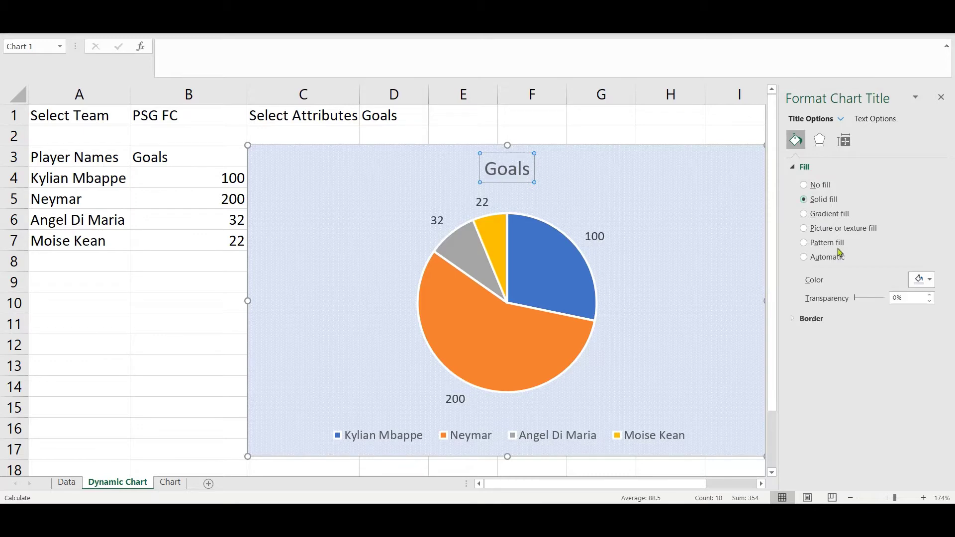
left_click(924, 279)
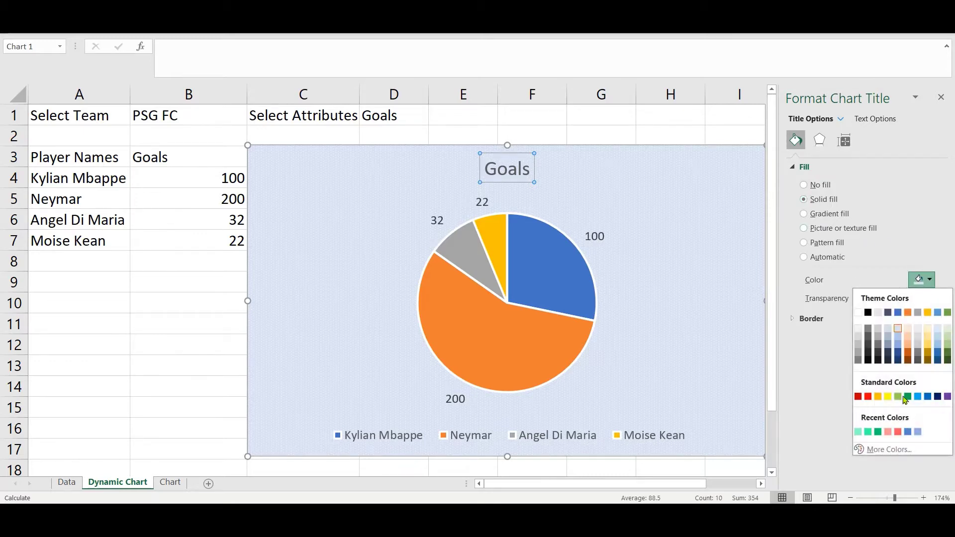
left_click(898, 431)
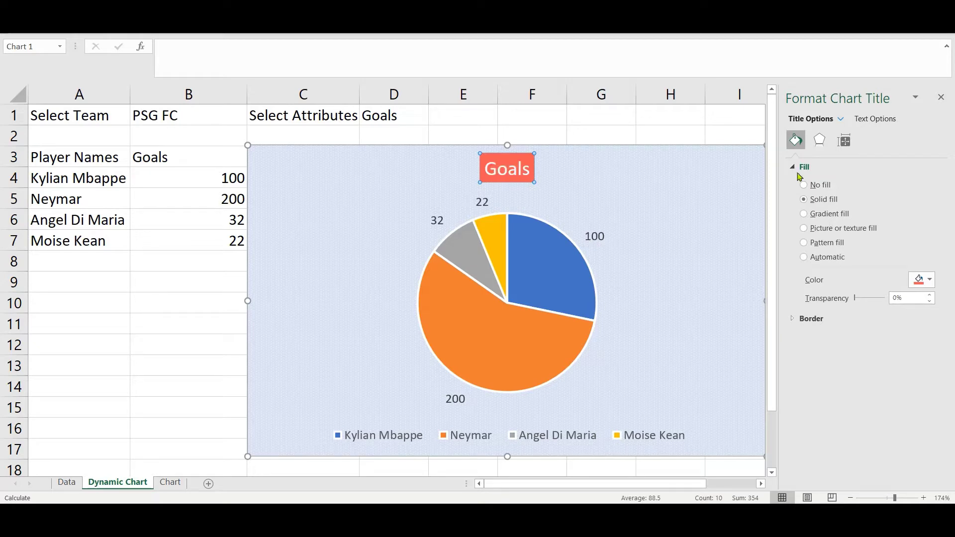
left_click(942, 99)
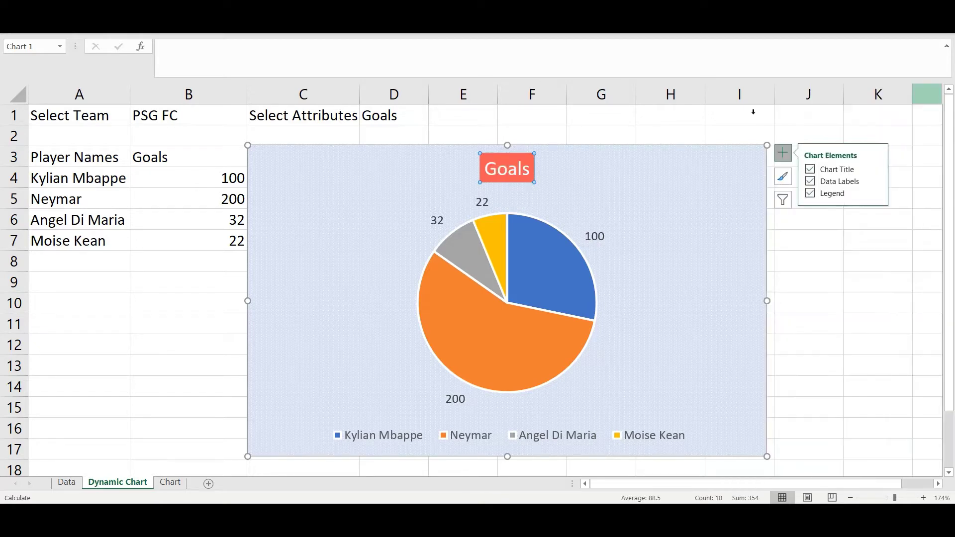
left_click(228, 291)
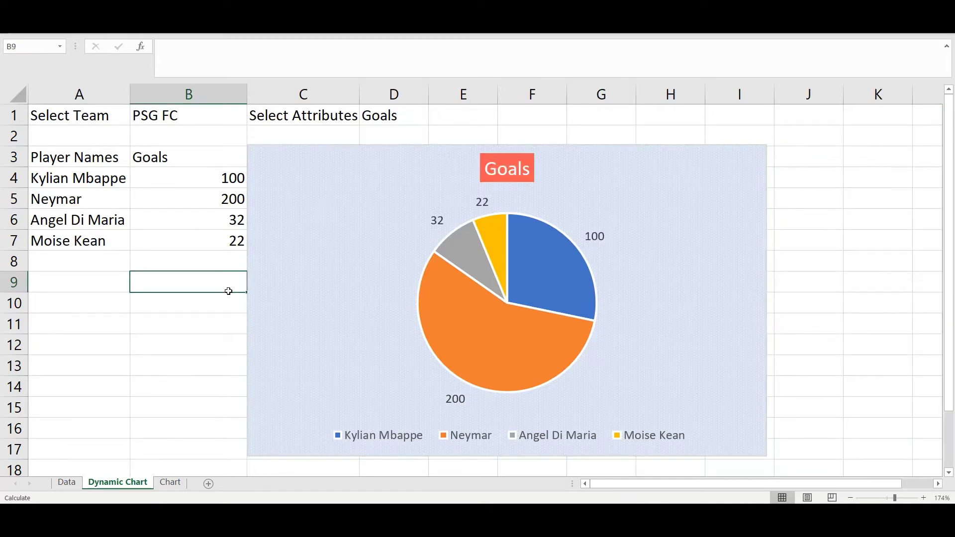
- Set the attribute in D1 to Age to test that the pie chart updates
left_click(390, 116)
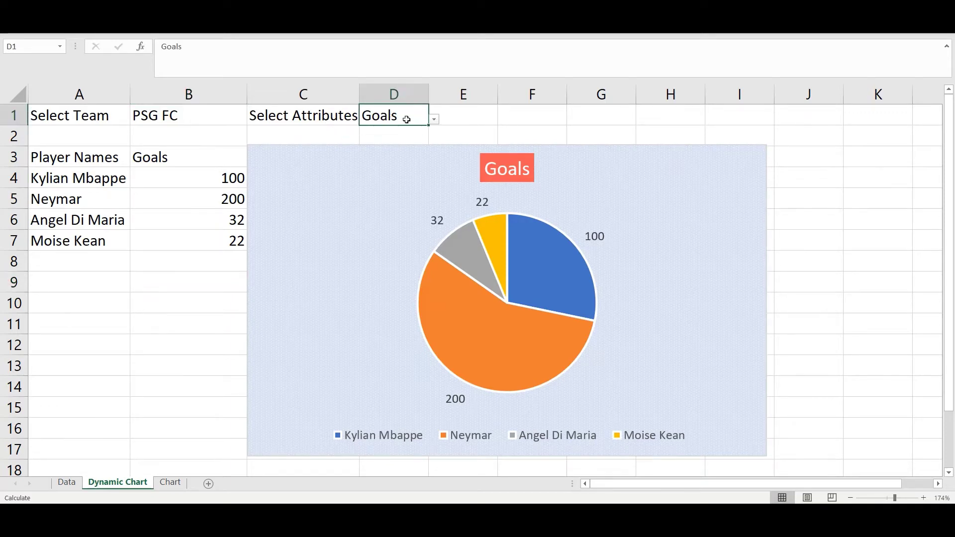
left_click(433, 119)
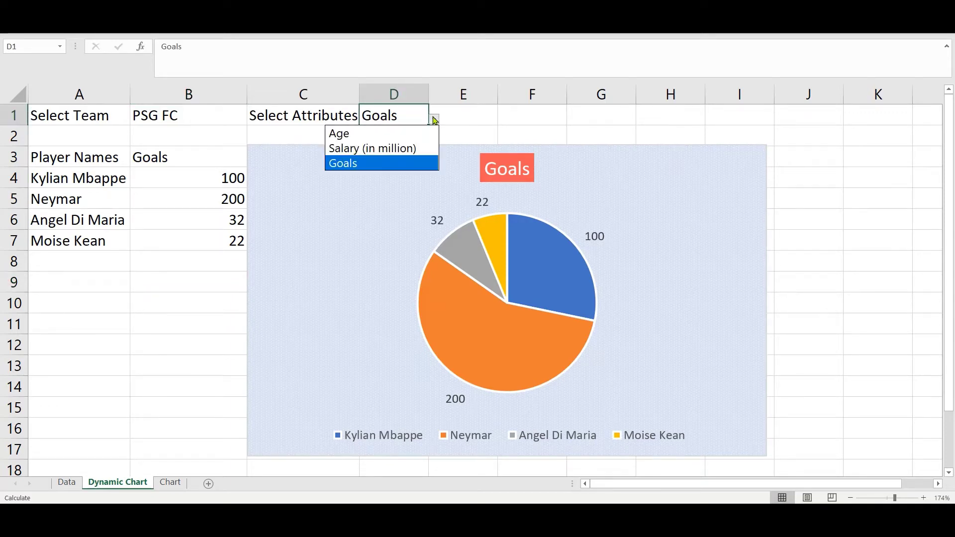
left_click(371, 134)
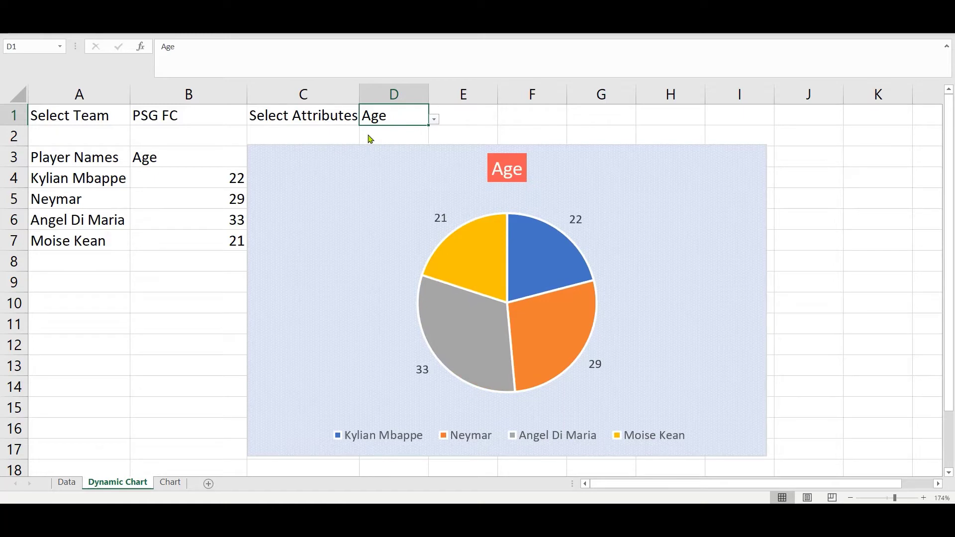
- Set the team in B1 to FC Barcelona to test the pie chart with another team
mouse_move(460, 338)
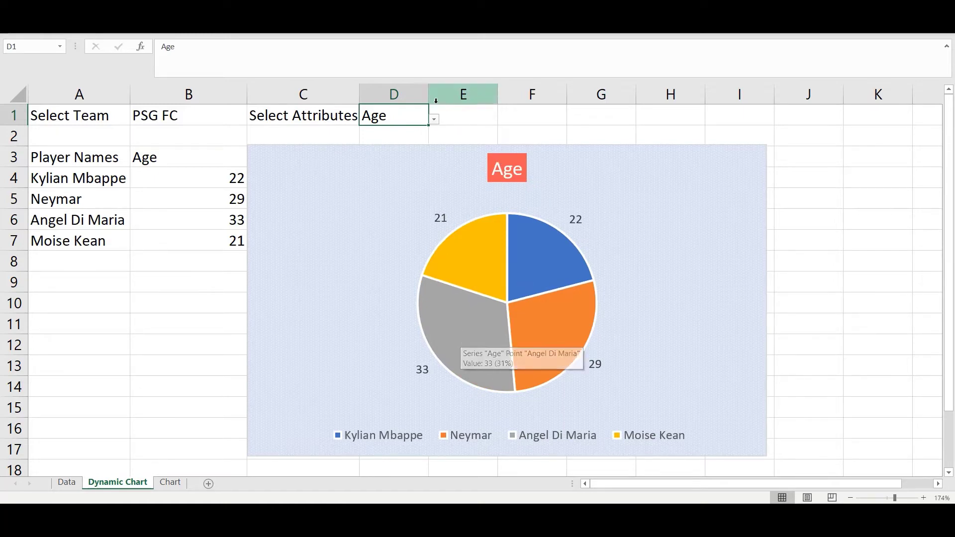
left_click(175, 115)
left_click(254, 122)
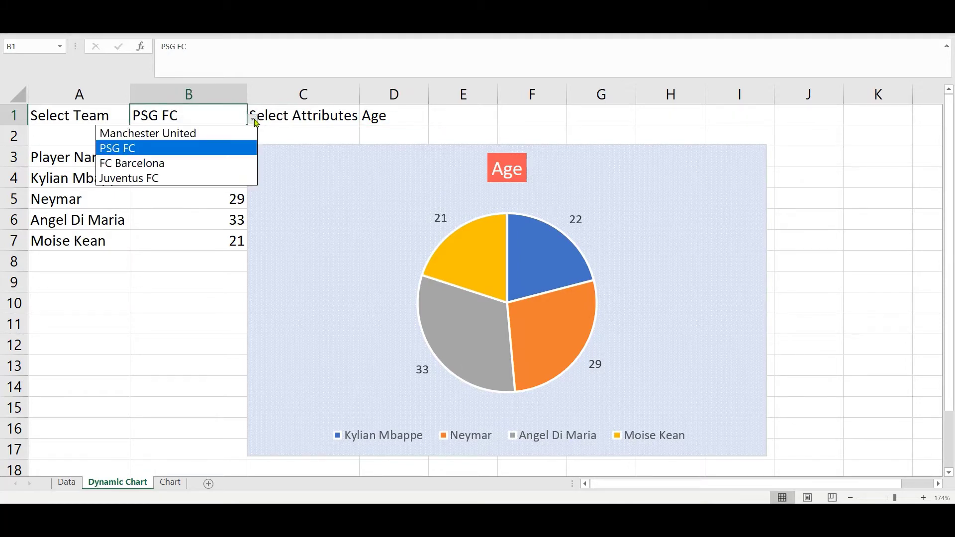
left_click(191, 163)
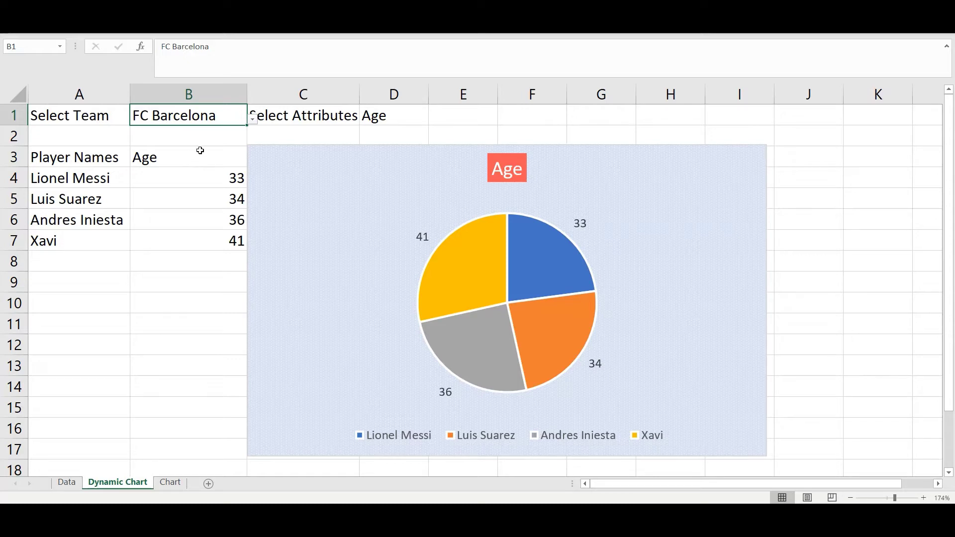
- Set the attribute in D1 to Salary (in million) and check the resulting pie slices and the filtered value in B7
left_click(373, 113)
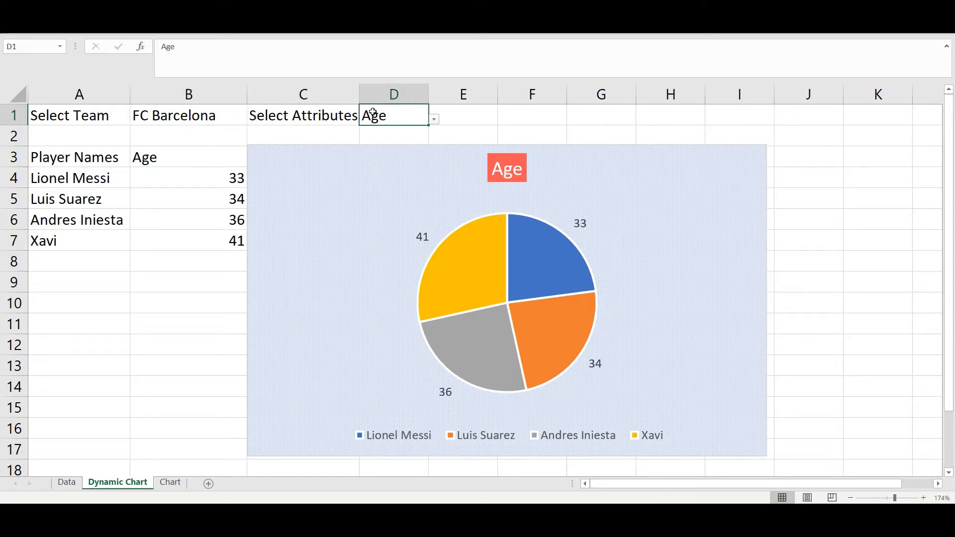
left_click(434, 119)
left_click(382, 148)
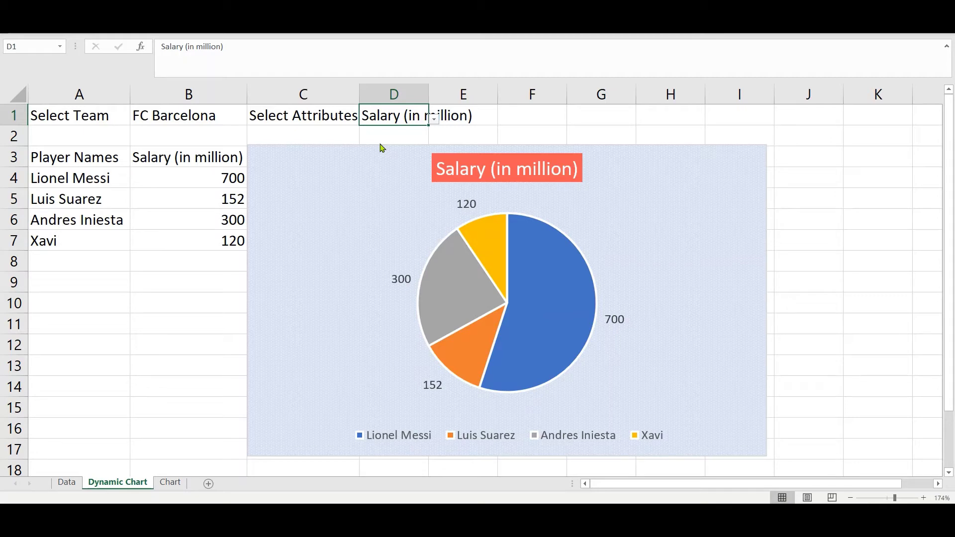
mouse_move(439, 328)
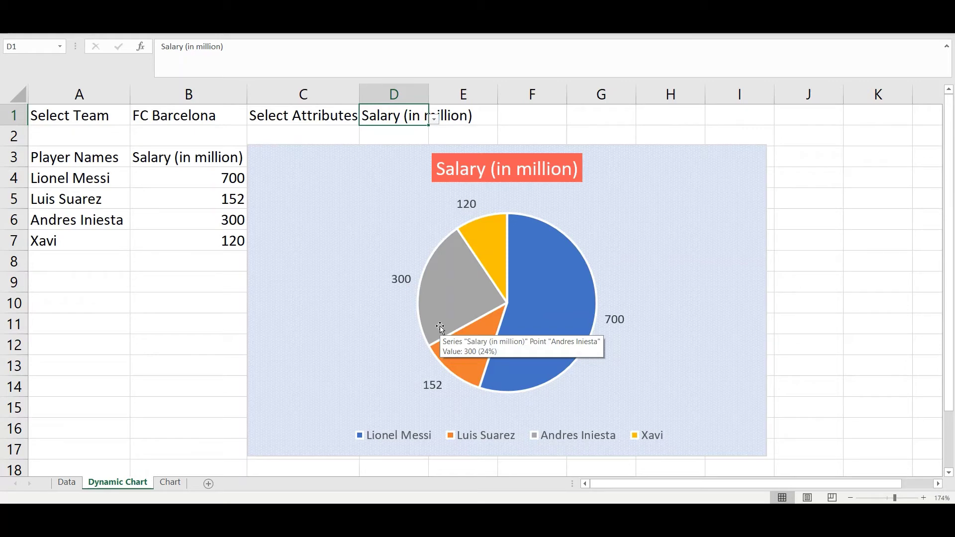
left_click(212, 240)
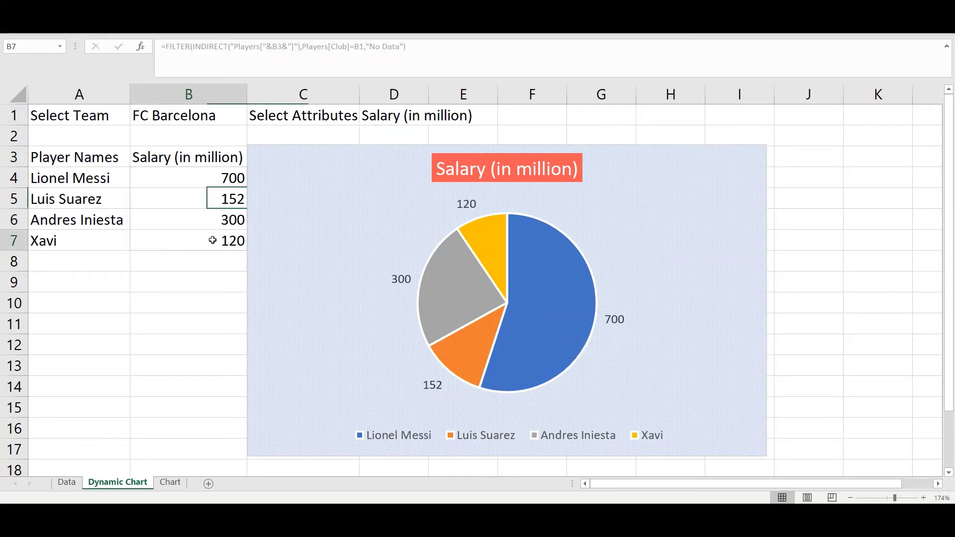